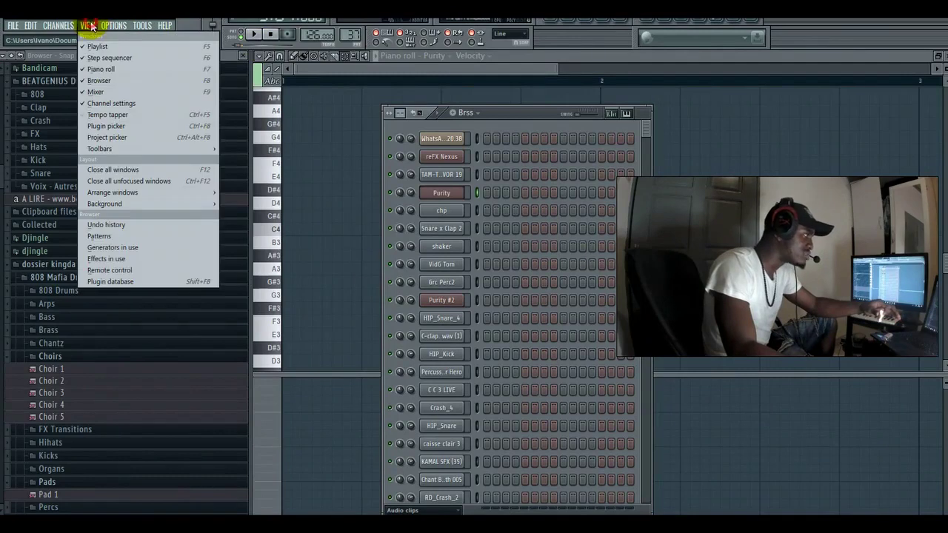
Step: Set the project tempo to 125 BPM with the Tempo tapper
left_click(131, 115)
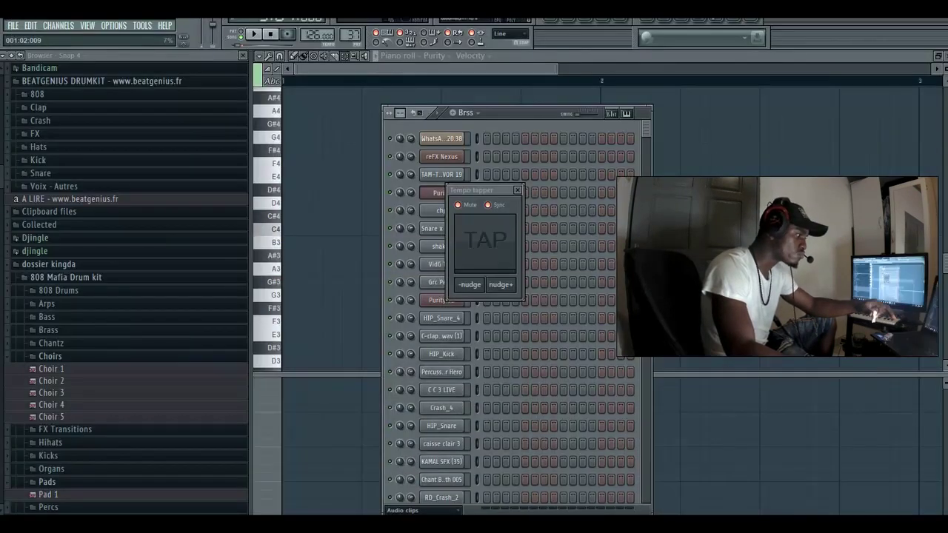
left_click(487, 239)
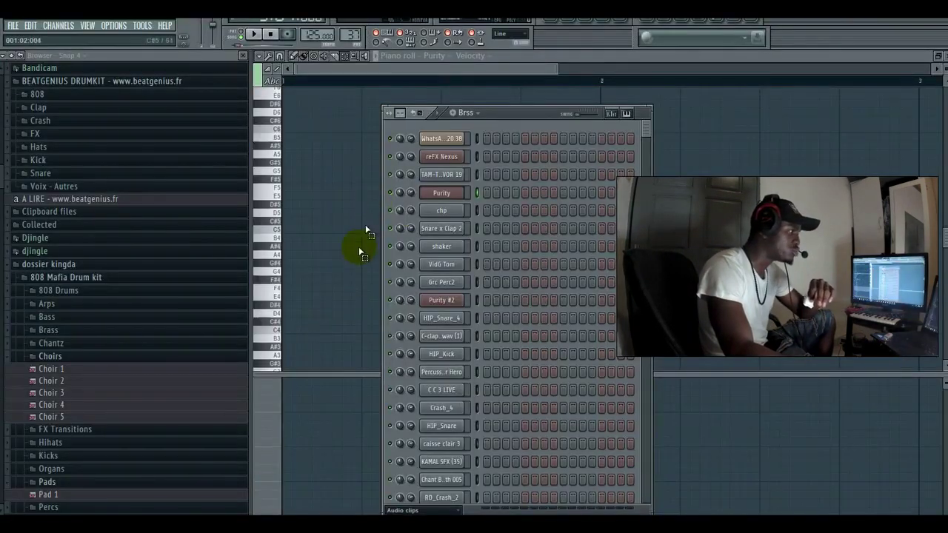
Step: Open the Purity channel's instrument window to check the SFZ Power Brass preset for the Brss pattern
left_click(415, 68)
left_click(572, 17)
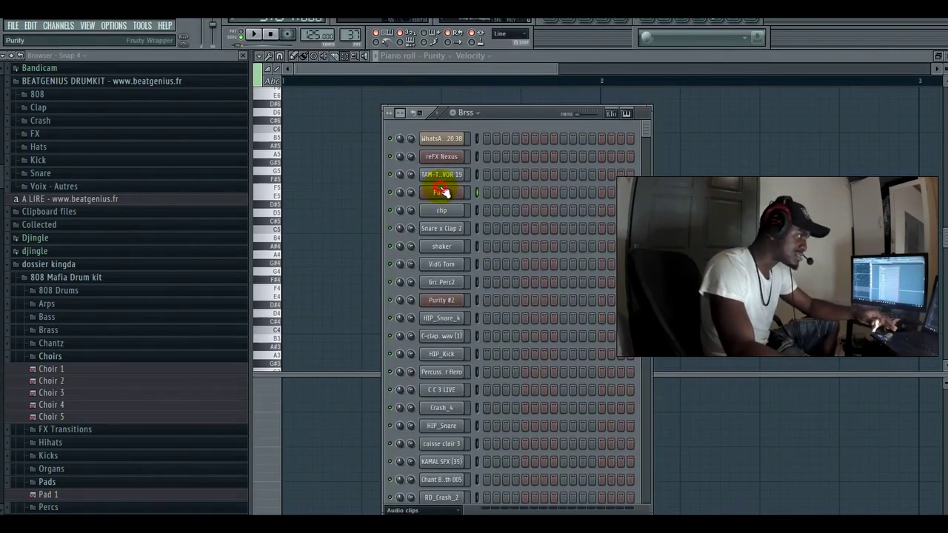
left_click(441, 192)
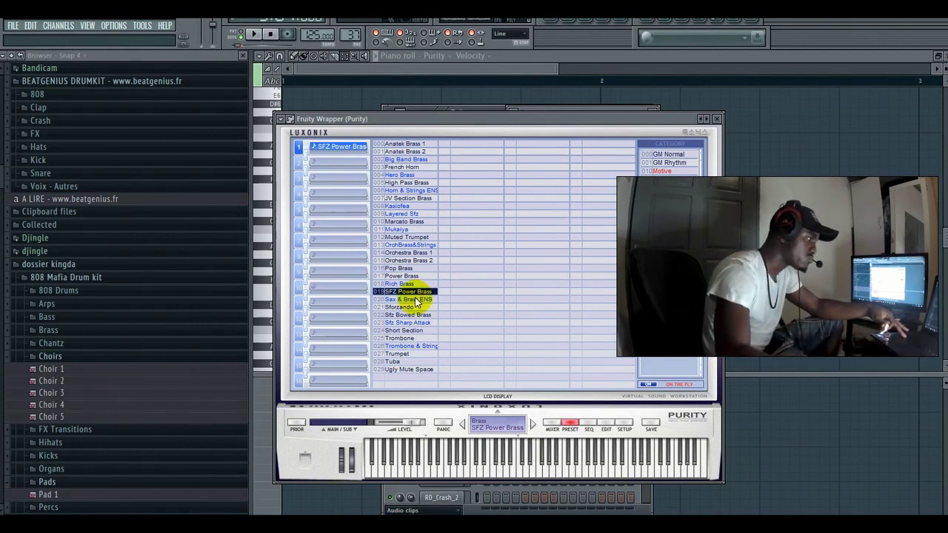
key("super+plus")
key("super+minus")
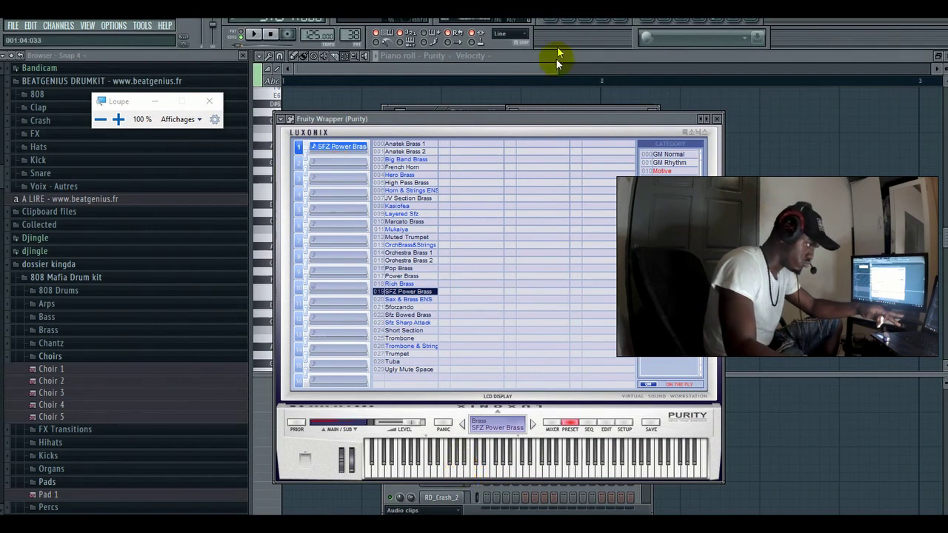
left_click_drag(190, 234, 89, 222)
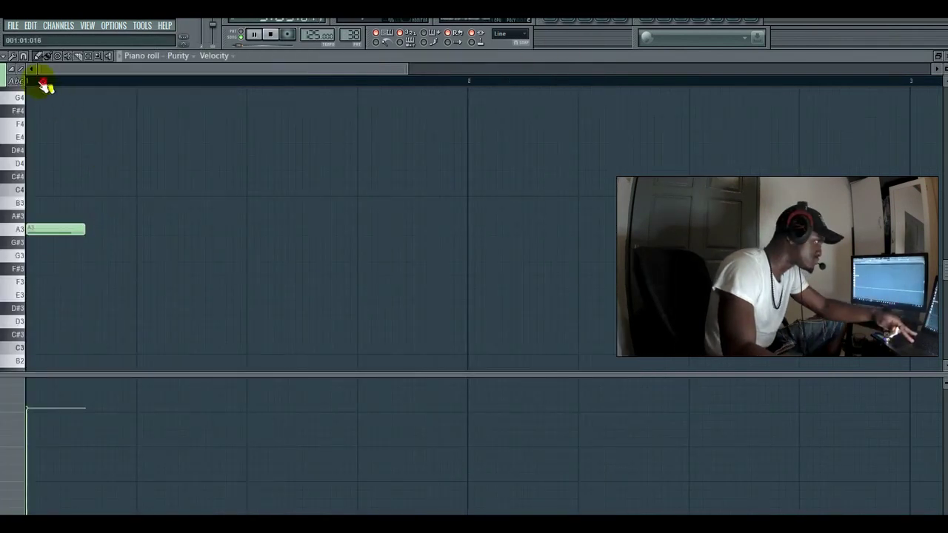
right_click(42, 232)
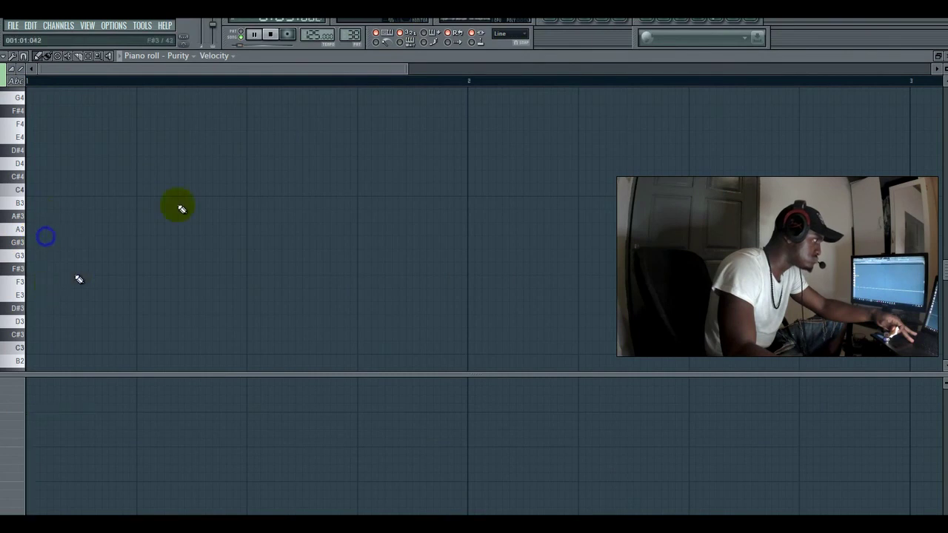
left_click(545, 22)
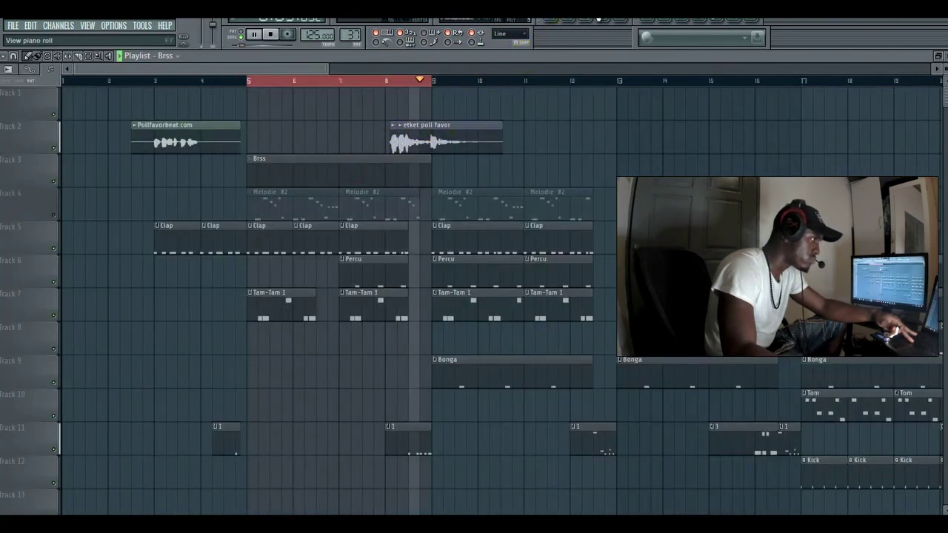
left_click(597, 20)
key("space")
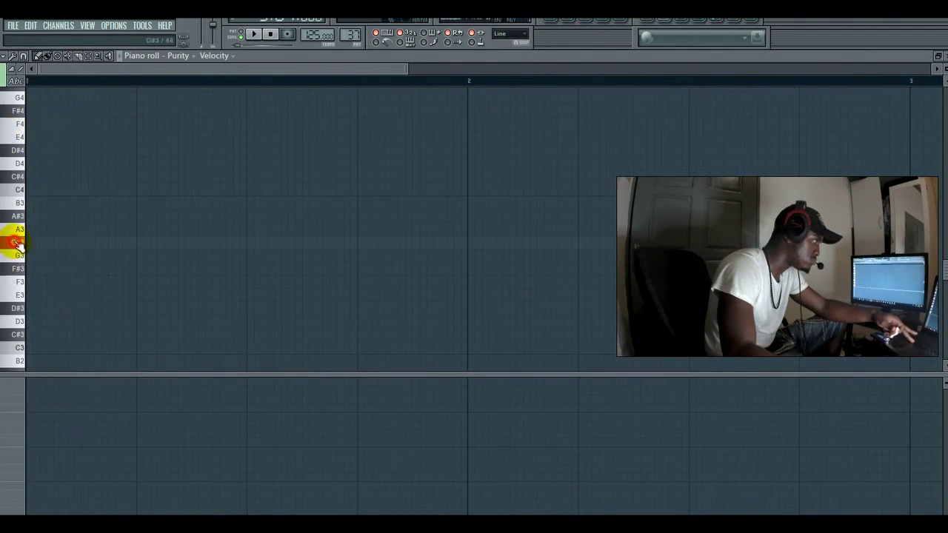
Step: In Purity's piano roll, place a short A3 note at the start of bar 1 and another short A3 within the first beat
left_click(38, 230)
key("space")
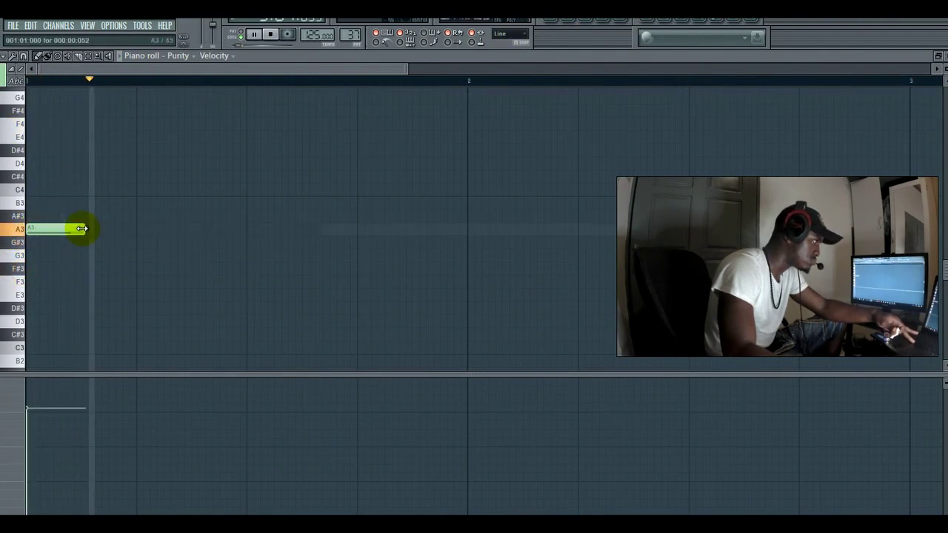
left_click_drag(82, 229, 46, 229)
left_click(78, 229)
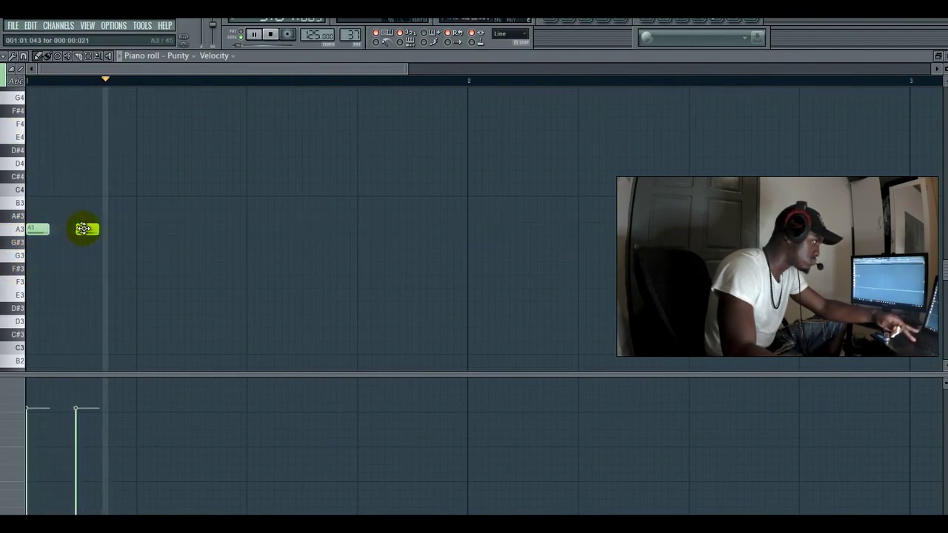
Step: Lengthen the second A3 note to the middle of bar 1 and play the pattern
key("space")
left_click_drag(82, 229, 245, 225)
key("space")
key("space")
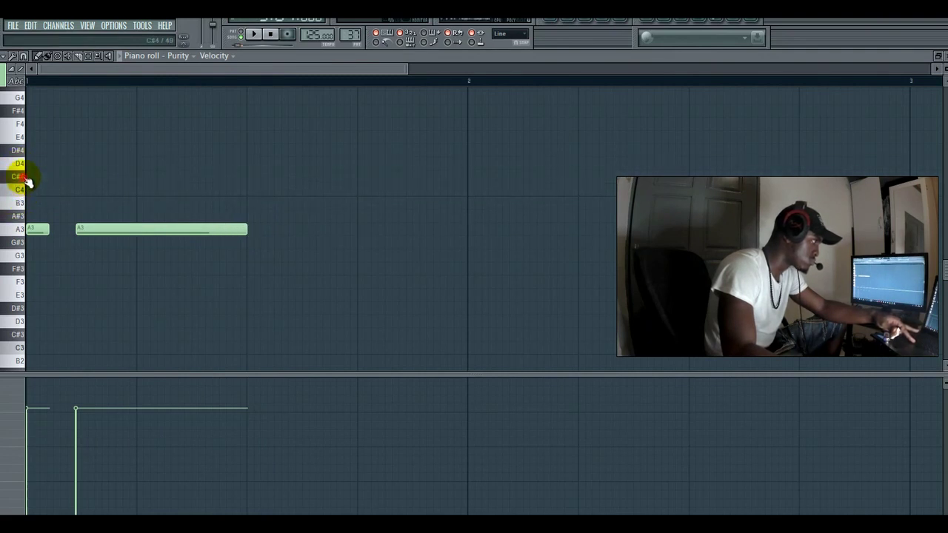
Step: Draw a C4 note in the second half of bar 1 and extend the second A3 note to meet its start
key("space")
left_click_drag(255, 175, 300, 191)
key("space")
key("space")
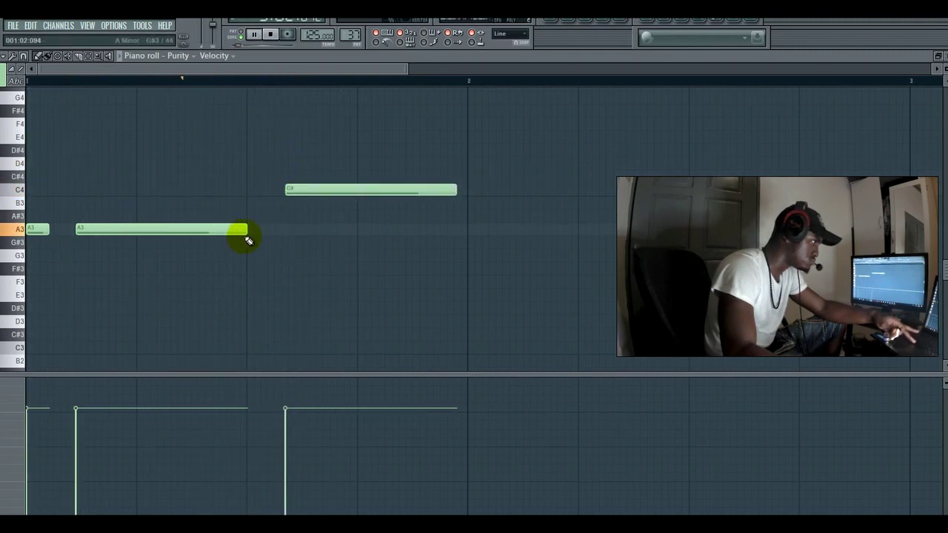
left_click_drag(247, 234, 286, 226)
key("space")
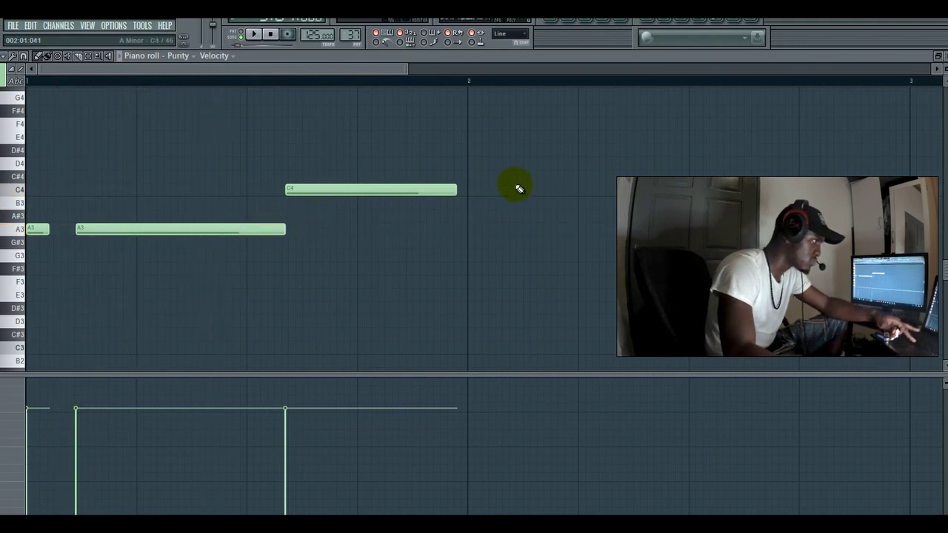
Step: Replace the long C4 with three short, evenly spaced C4 notes, followed by an E4 note reaching the end of bar 1
key("space")
left_click_drag(457, 190, 441, 138)
key("space")
key("space")
key("space")
key("space")
key("space")
key("space")
key("space")
left_click_drag(388, 188, 392, 187)
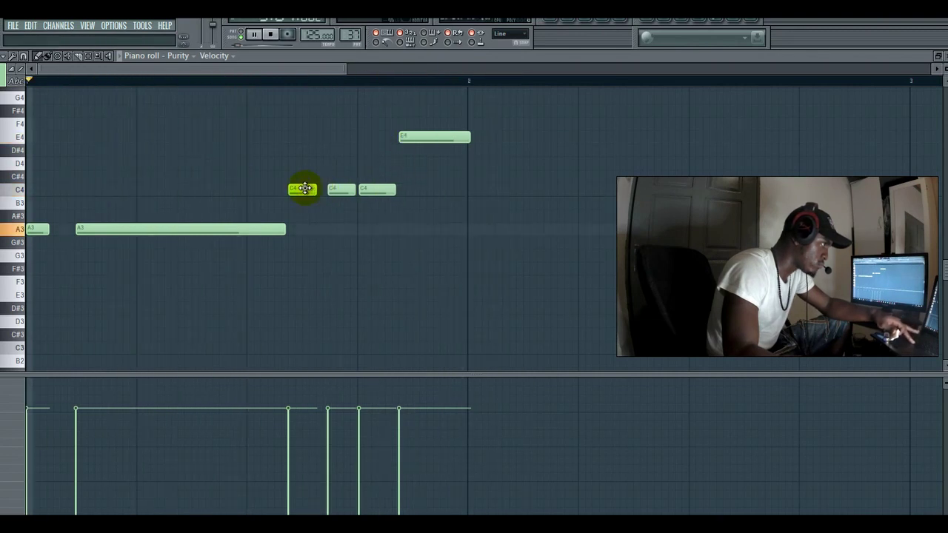
left_click_drag(305, 188, 337, 190)
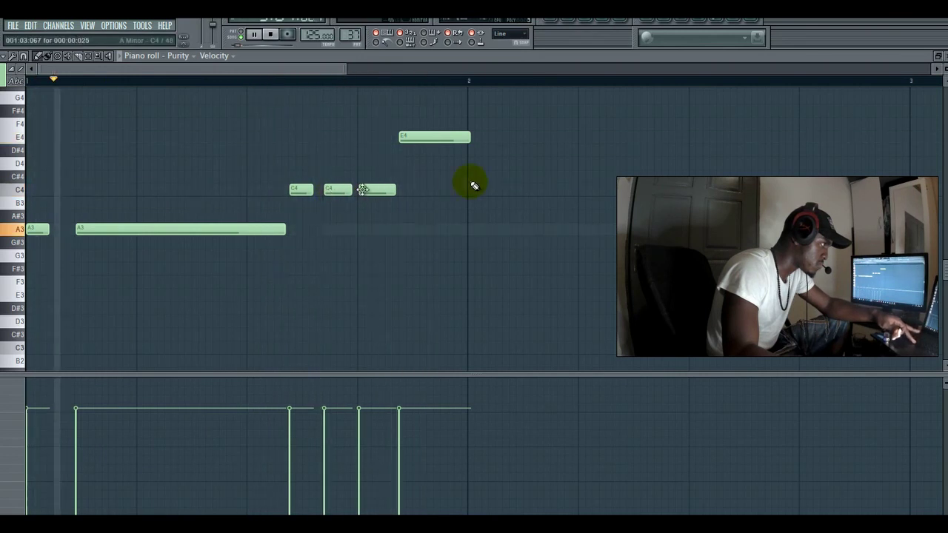
Step: Add a short F4 note at the start of bar 2 and a second F4 shortly after it
left_click_drag(344, 67, 394, 72)
key("space")
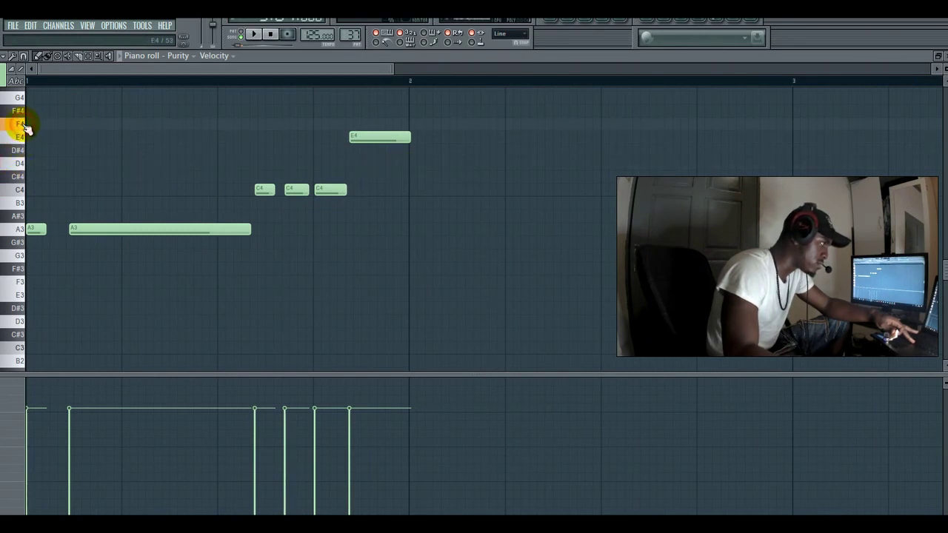
key("space")
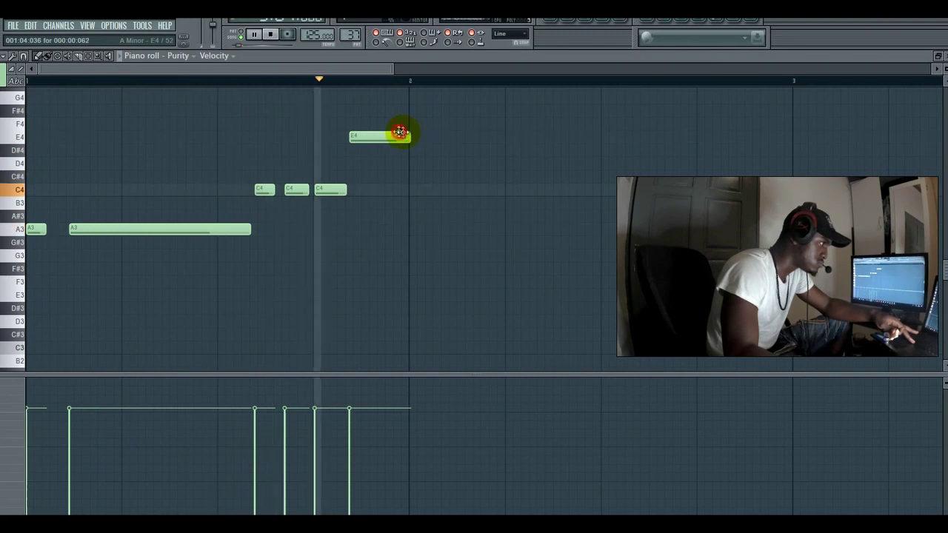
left_click(412, 126)
left_click_drag(473, 124, 492, 124)
left_click(454, 124)
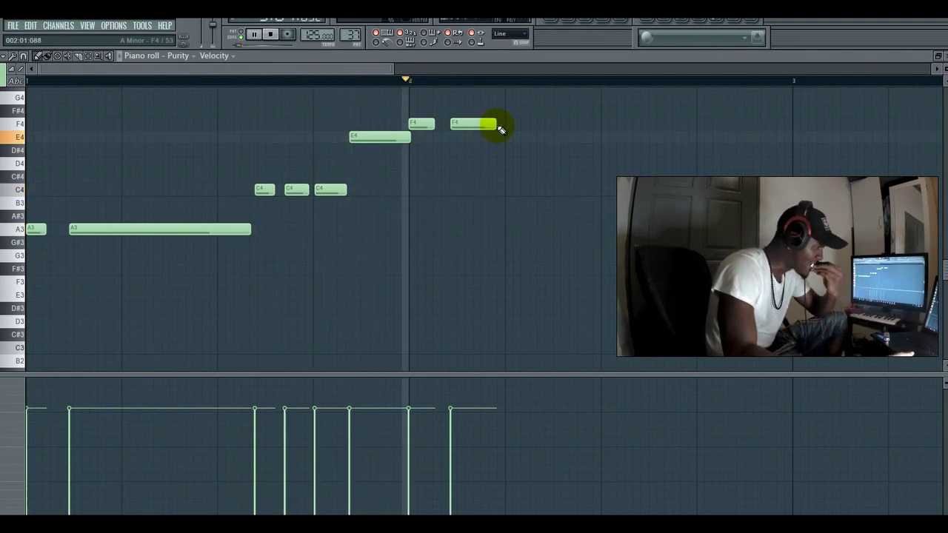
Step: Lengthen the second F4 note to just before the middle of bar 2 and play the pattern
key("space")
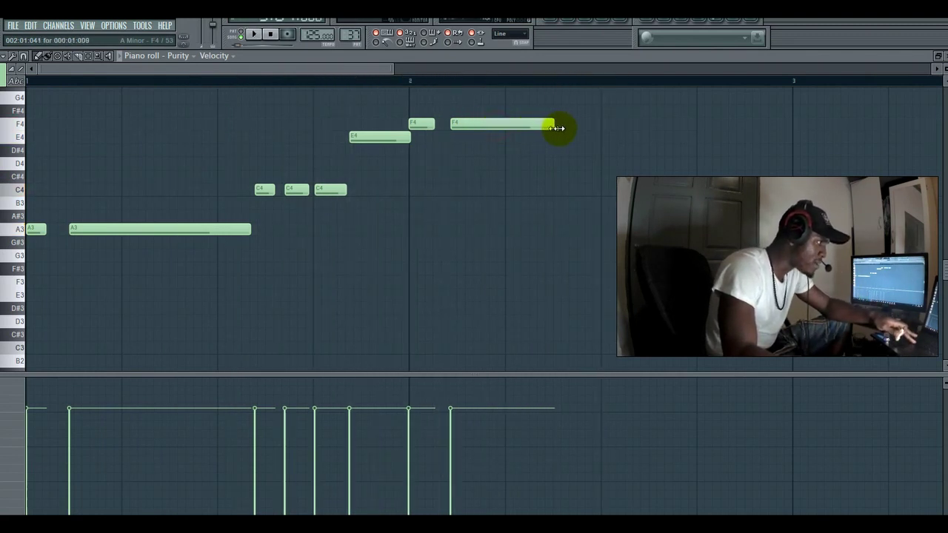
key("space")
left_click_drag(585, 129, 590, 128)
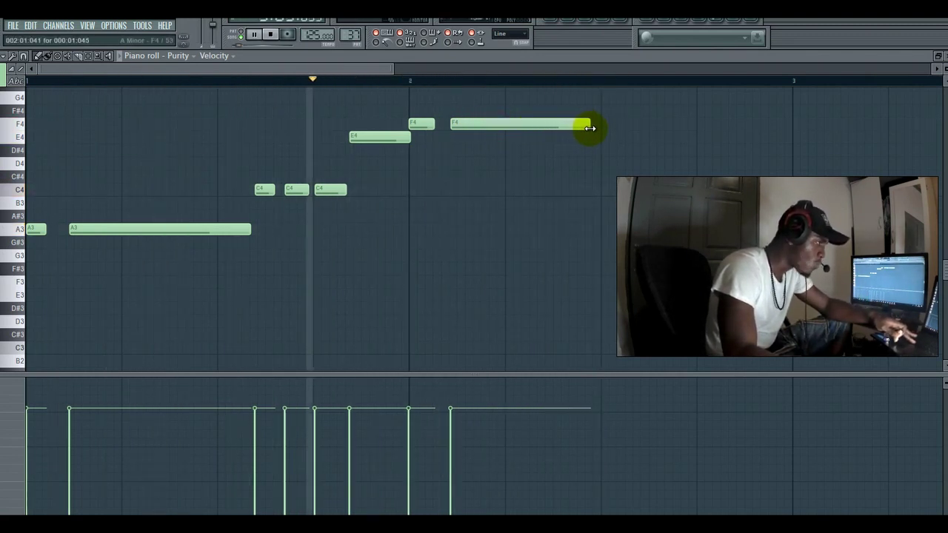
key("space")
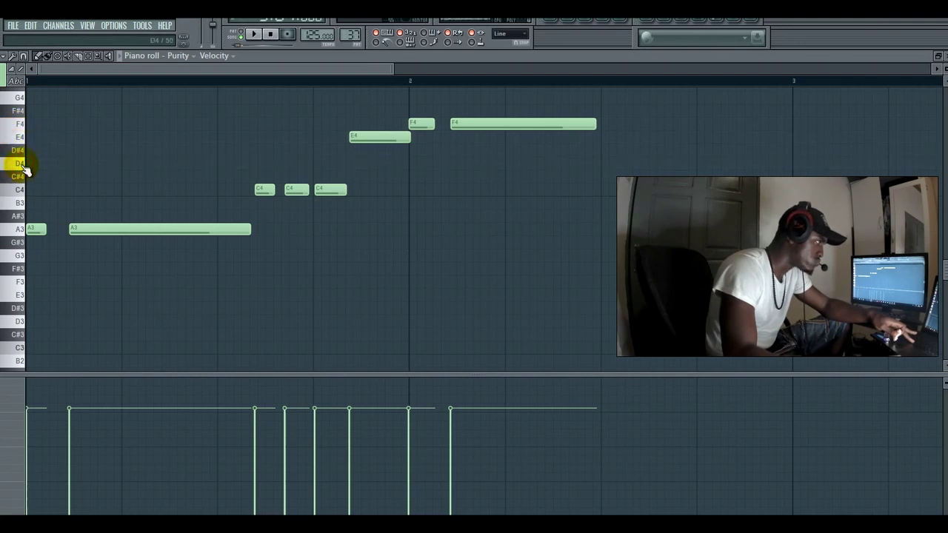
Step: Add a short D4 note just past the middle of bar 2 and extend the long F4 to meet it
key("space")
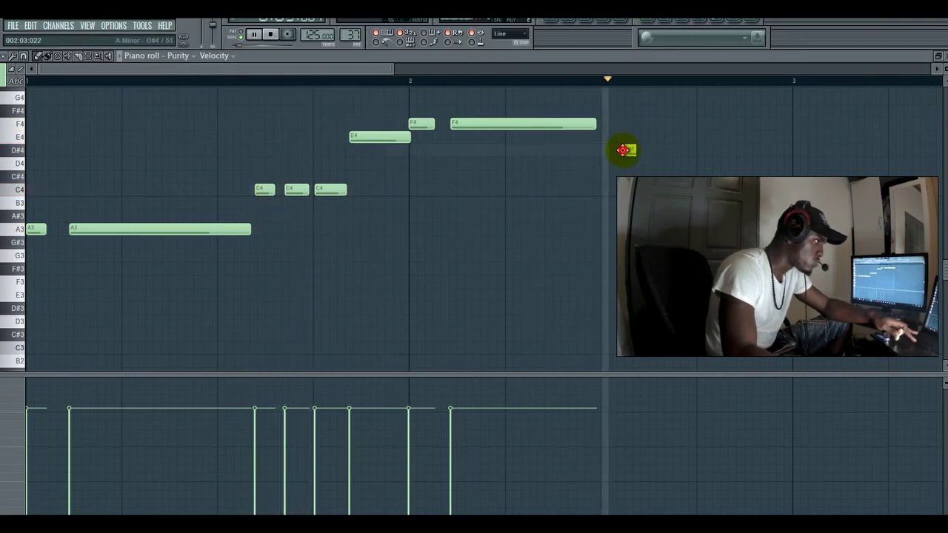
key("space")
mouse_move(628, 152)
left_mouse_down()
mouse_move(615, 167)
mouse_move(610, 158)
left_mouse_up()
key("space")
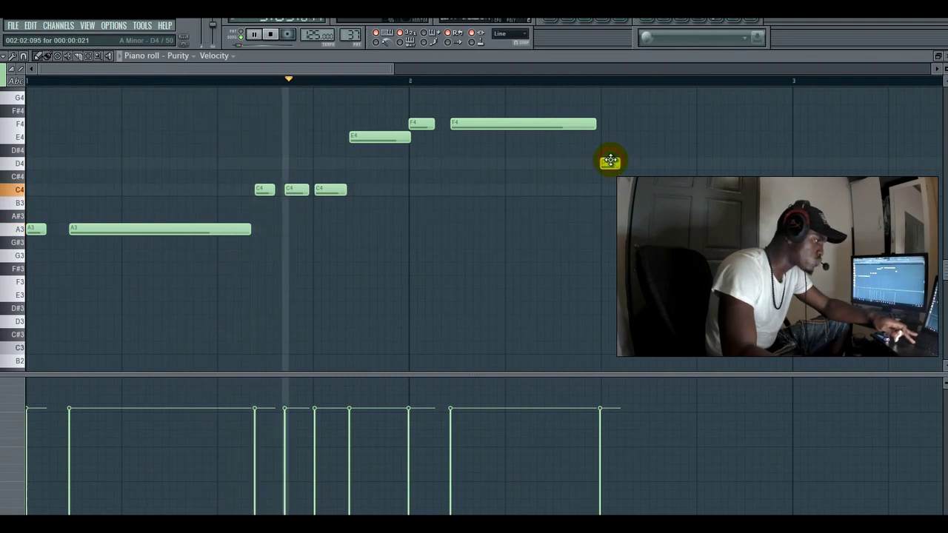
left_click_drag(611, 160, 636, 161)
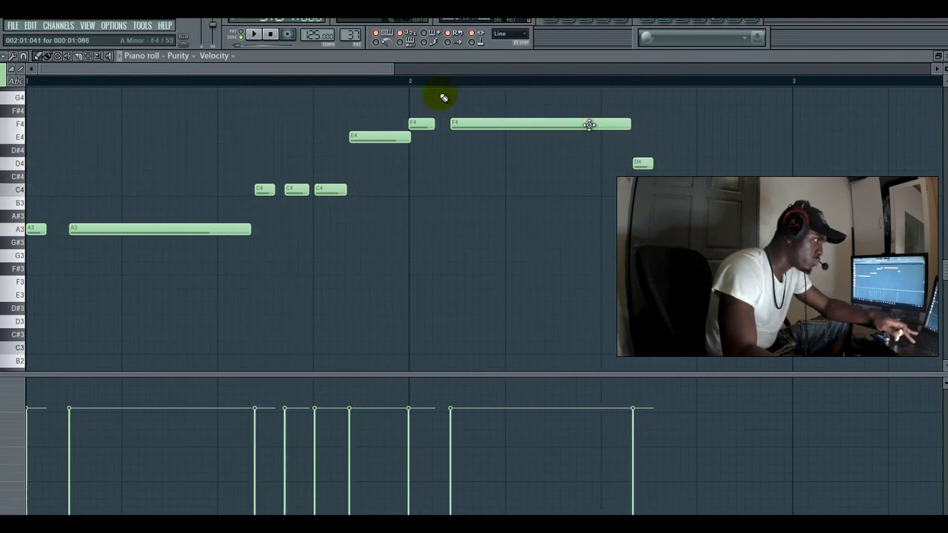
Step: Add two more short D4 notes after the first one in bar 2
left_click_drag(378, 69, 440, 74)
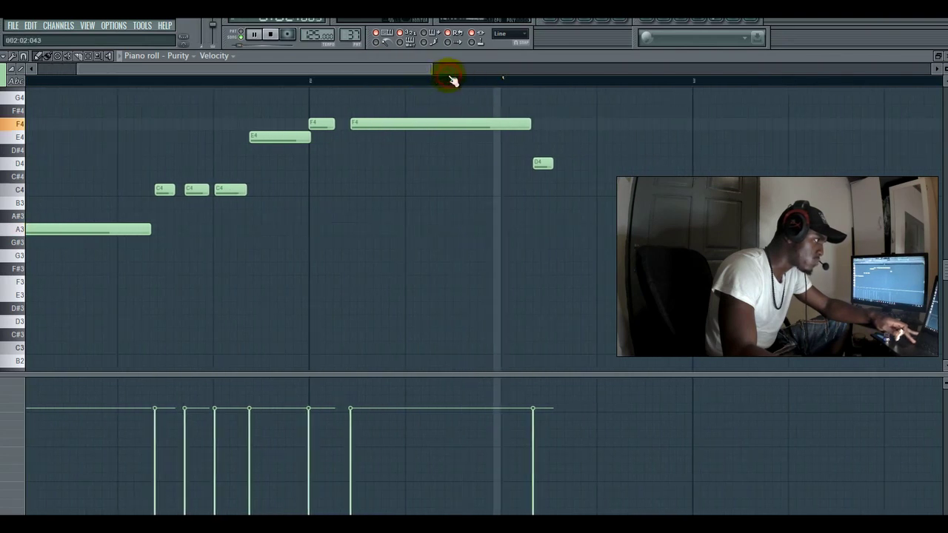
key("space")
left_click(307, 79)
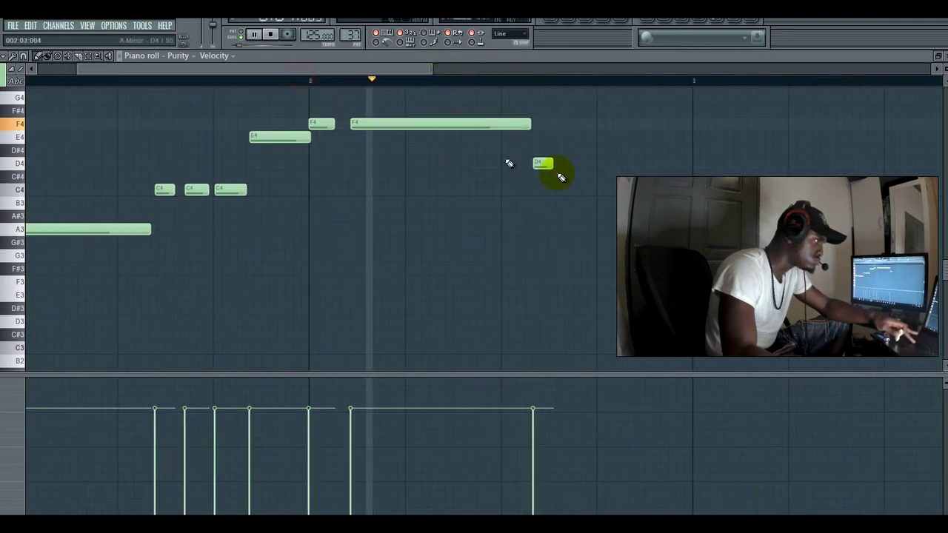
key("space")
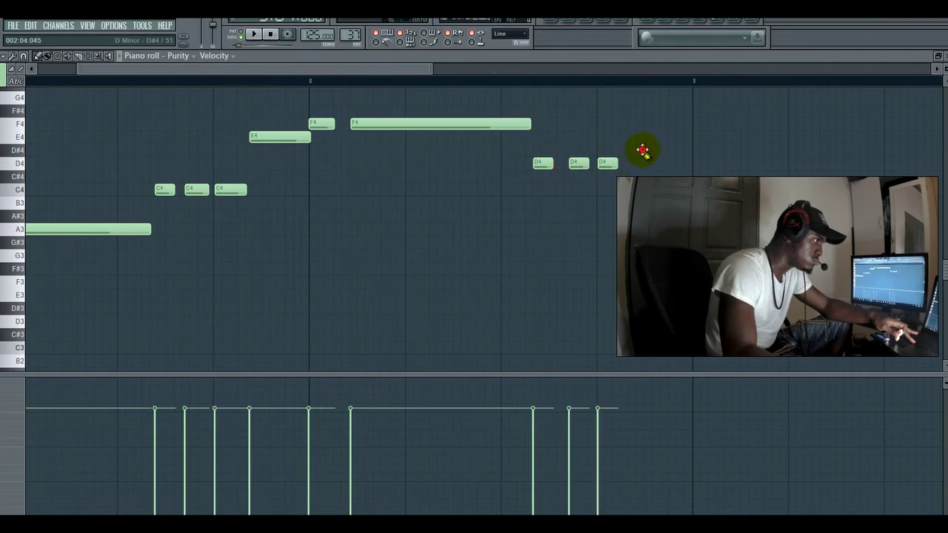
Step: Add an E4 note after the D4 notes, lengthen it and the third D4 to fill bar 2, and play back the phrase
mouse_move(644, 134)
left_mouse_down()
mouse_move(656, 134)
mouse_move(644, 137)
left_mouse_up()
key("space")
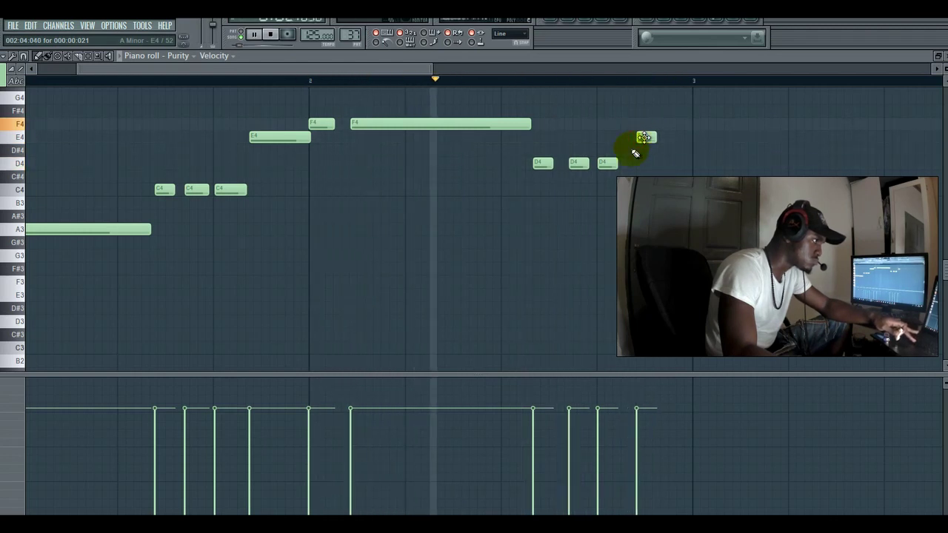
left_click_drag(612, 169, 681, 136)
key("space")
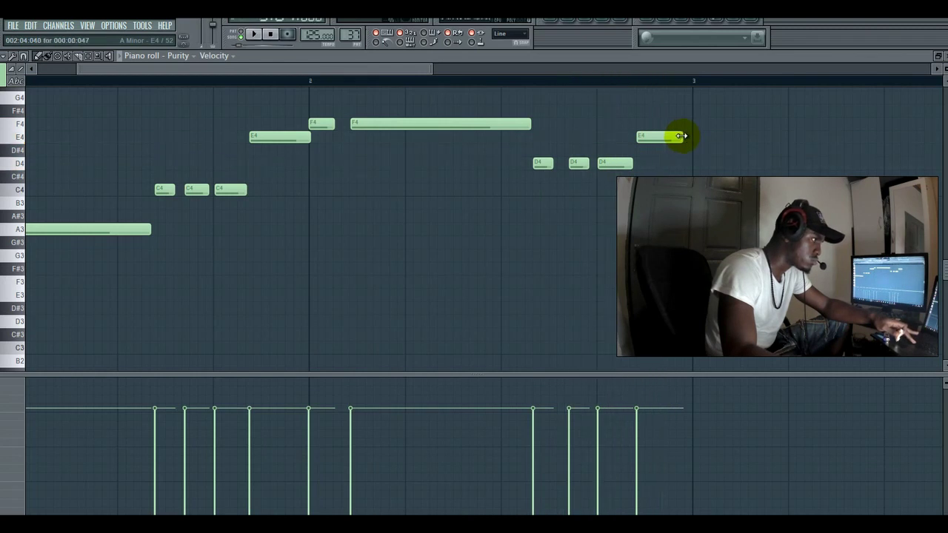
left_click(324, 80)
key("space")
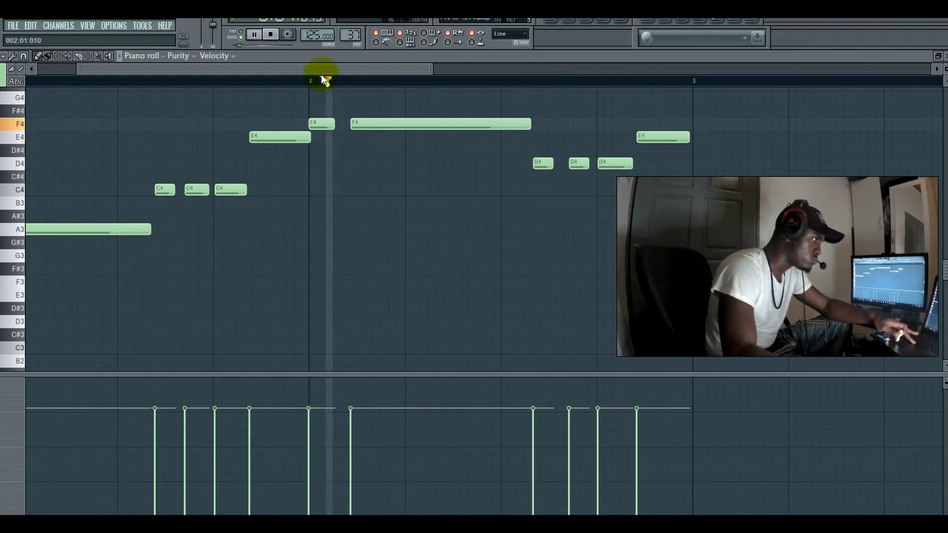
left_click_drag(329, 69, 295, 69)
left_click_drag(360, 68, 269, 68)
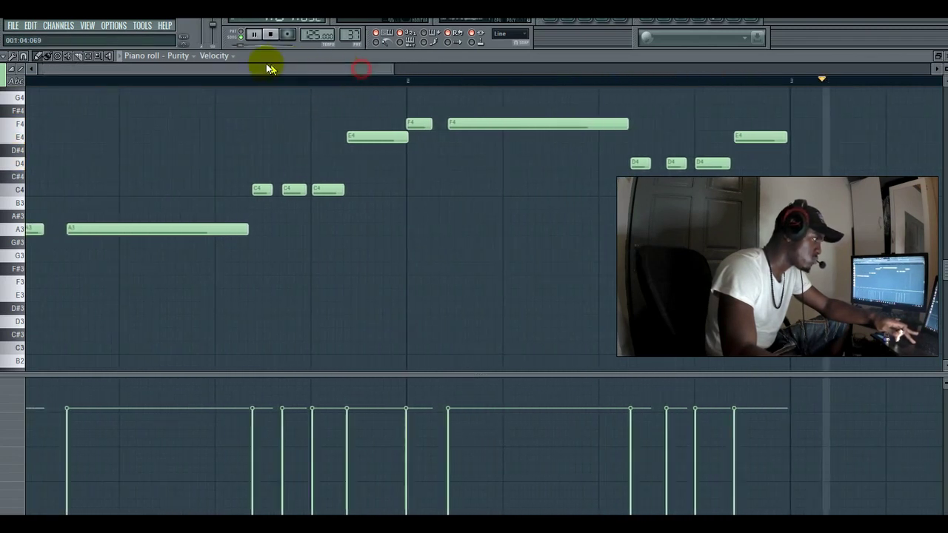
key("space")
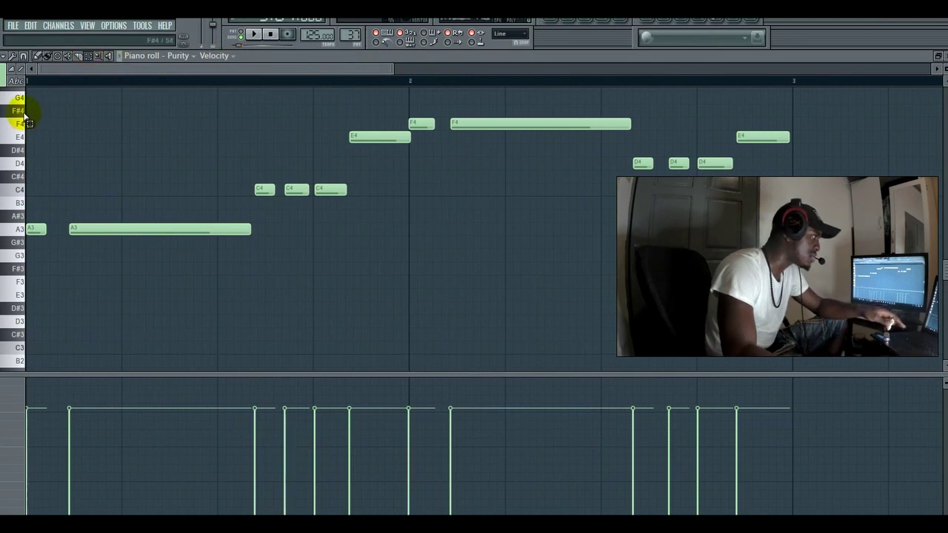
Step: Duplicate the entire two-bar melody directly after itself into bars 3 and 4
left_click(109, 66)
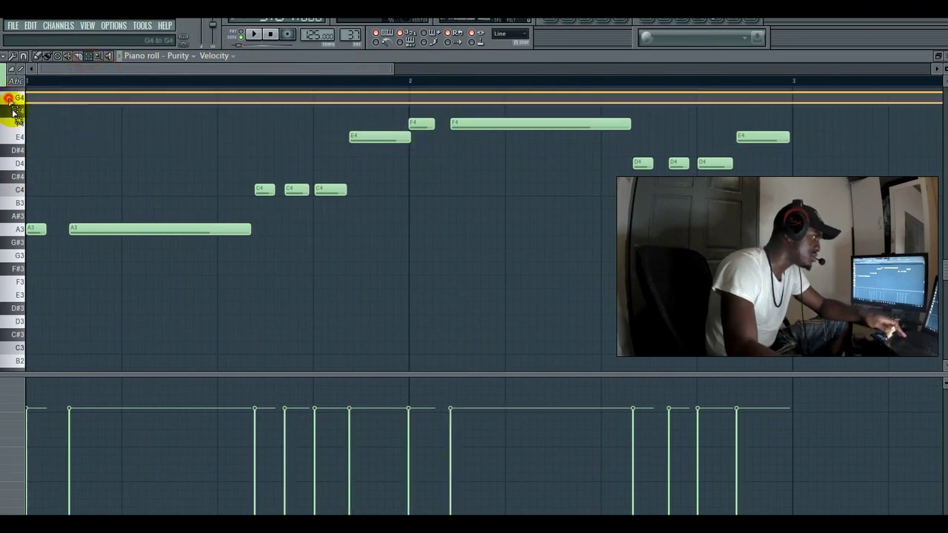
key("ctrl+a")
key("ctrl+b")
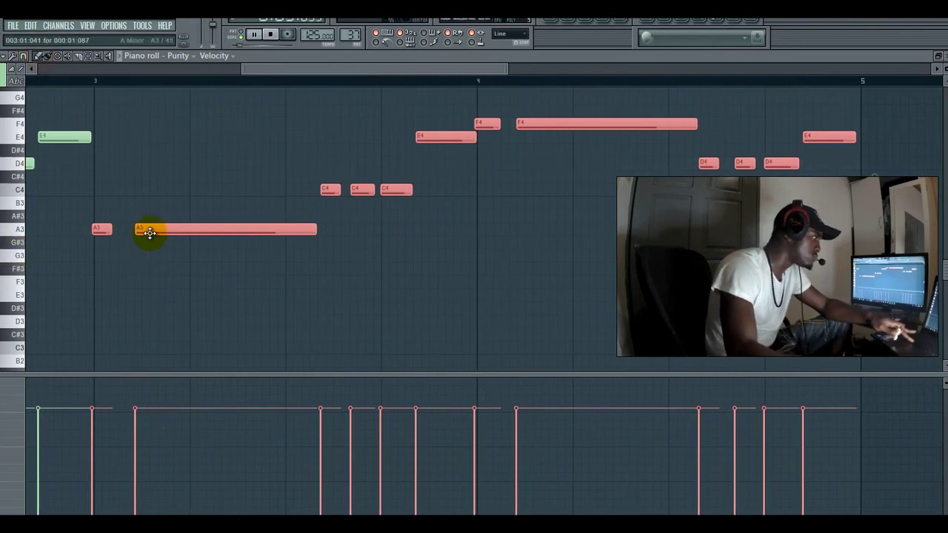
Step: Shift the duplicated notes slightly later so they start exactly on bar 3, and play back the melody
left_click_drag(149, 232, 153, 232)
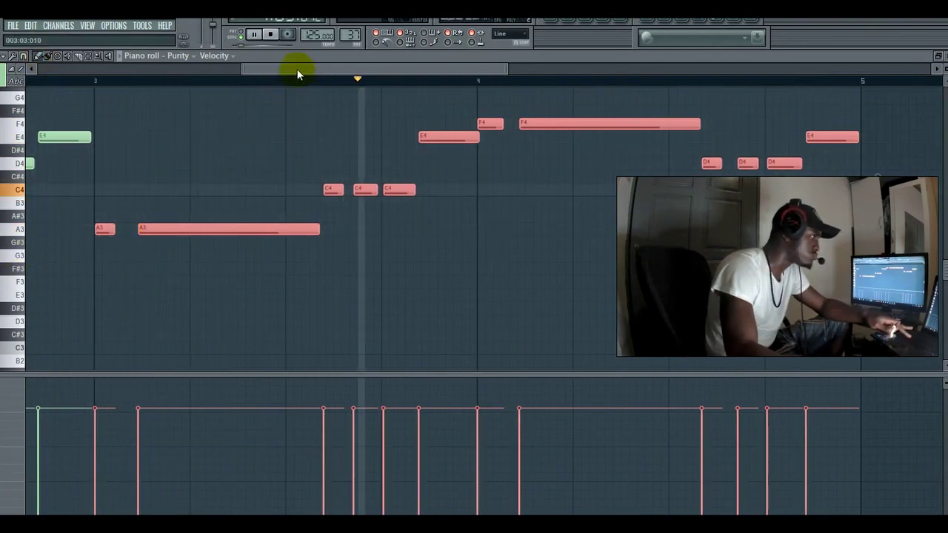
left_click_drag(296, 69, 111, 73)
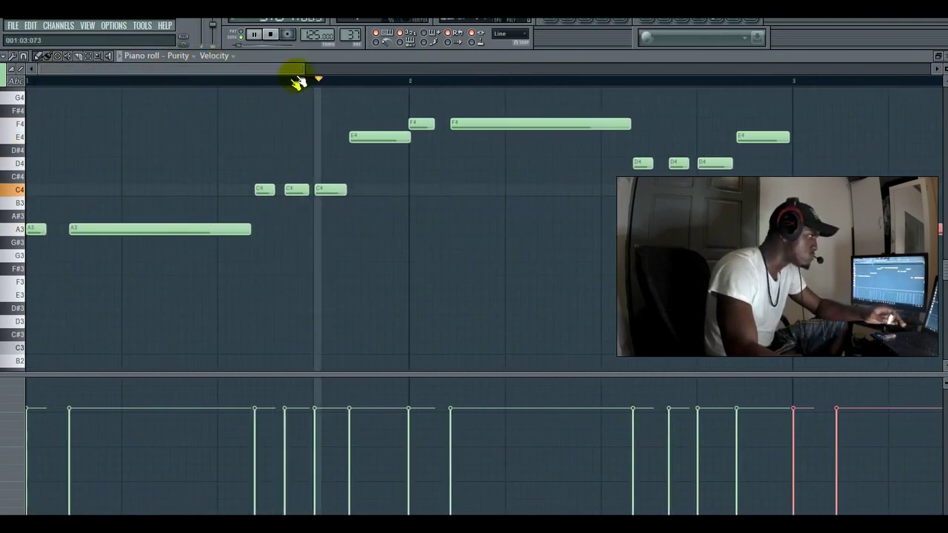
left_click_drag(304, 68, 317, 71)
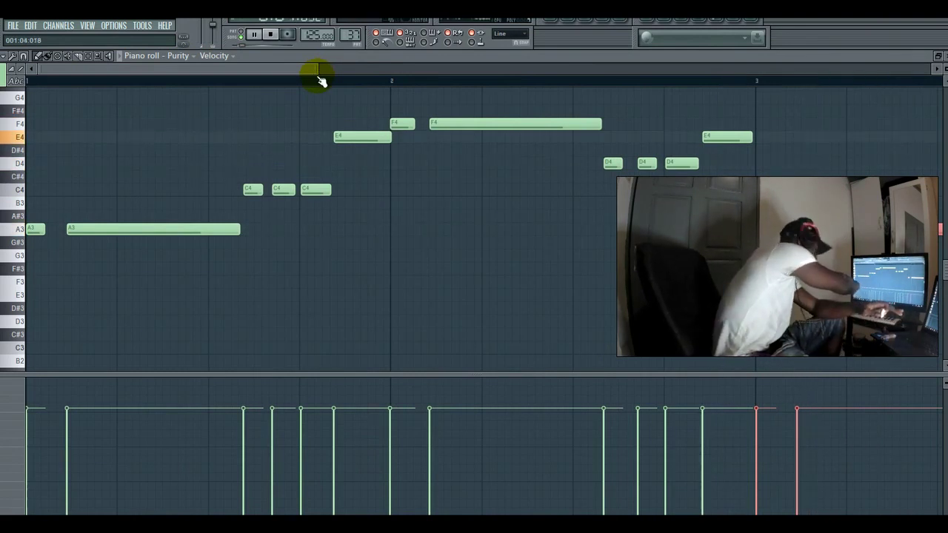
Step: Clear the playlist's time selection and add a Brss clip on Track 3 at bar 9
left_click(552, 21)
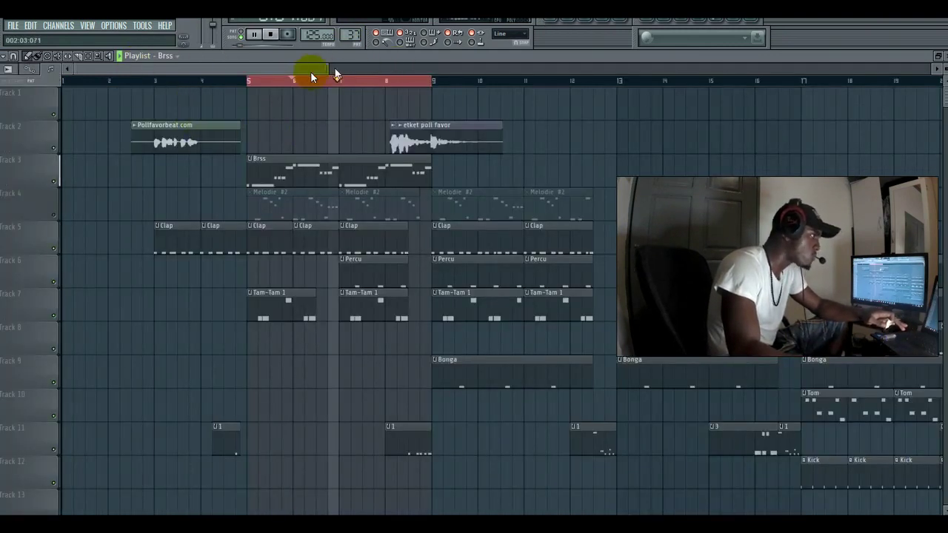
left_click_drag(328, 70, 350, 69)
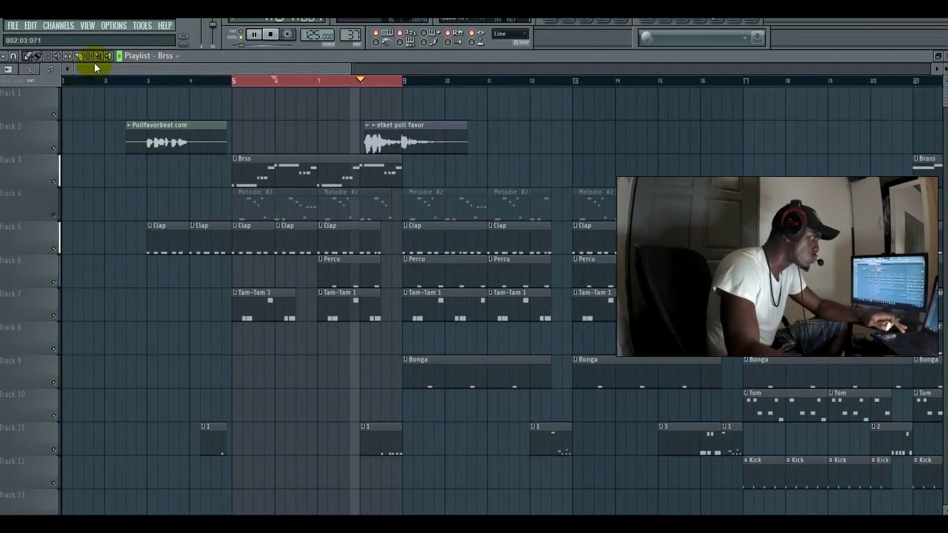
left_click(291, 80)
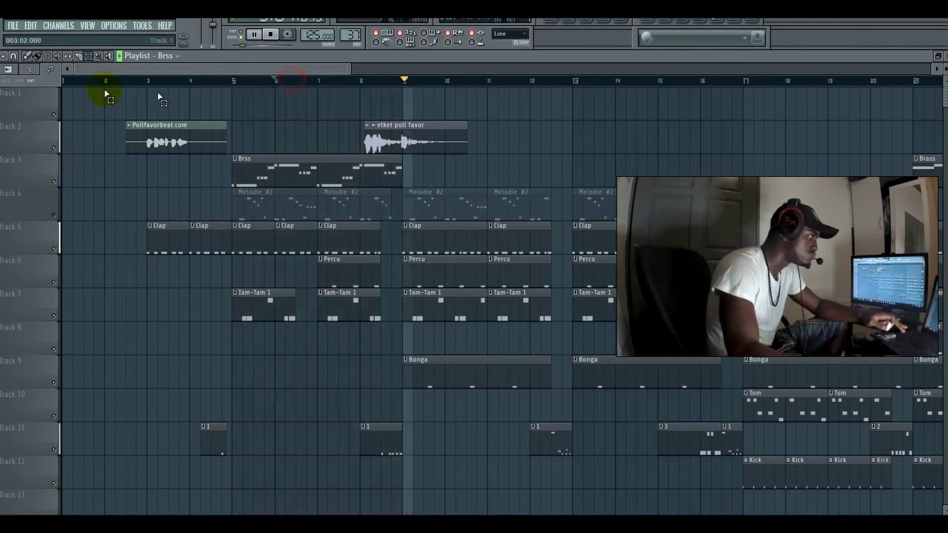
left_click(28, 57)
left_click(406, 173)
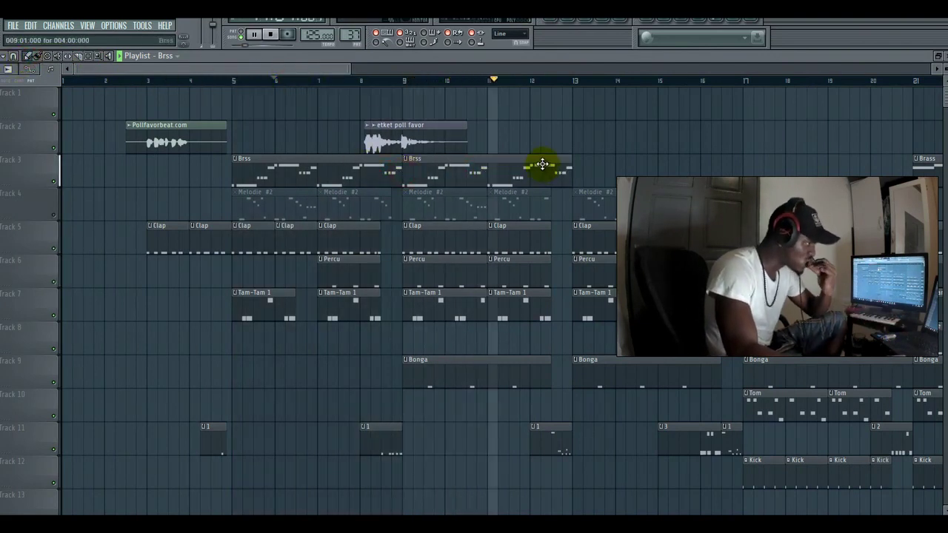
Step: Add two more Brss clips on Track 3, at bars 13 and 17
left_click_drag(349, 67, 371, 67)
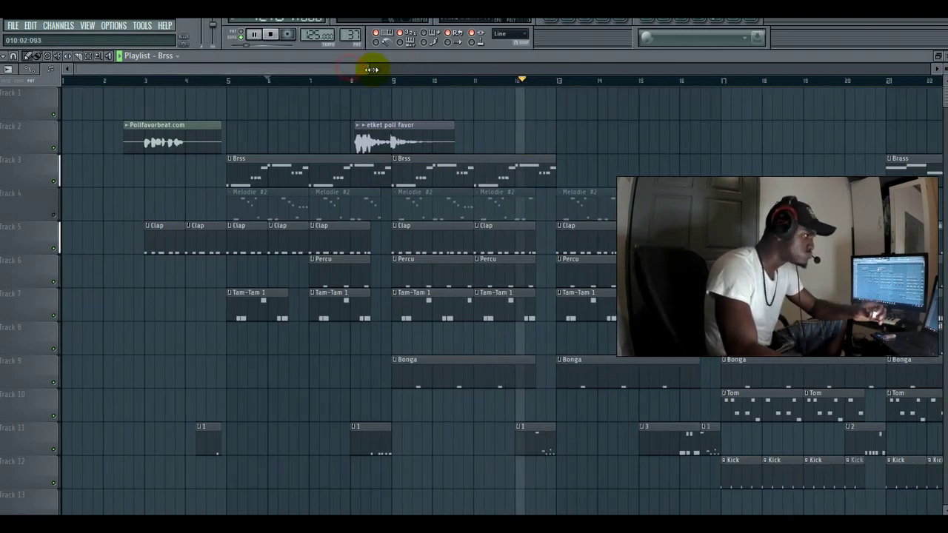
left_click(538, 172)
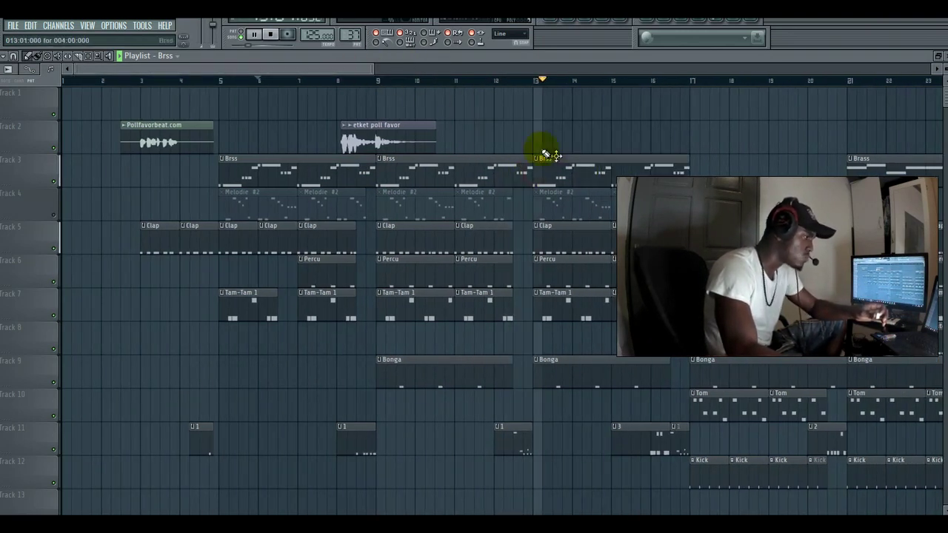
scroll(543, 159, "down", 4)
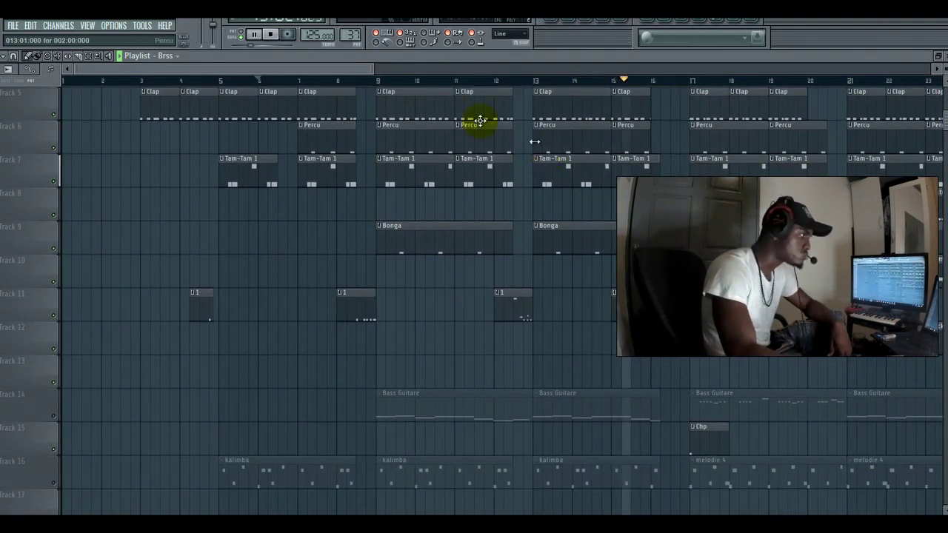
left_click_drag(374, 68, 439, 69)
scroll(678, 175, "up", 2)
scroll(676, 172, "up", 2)
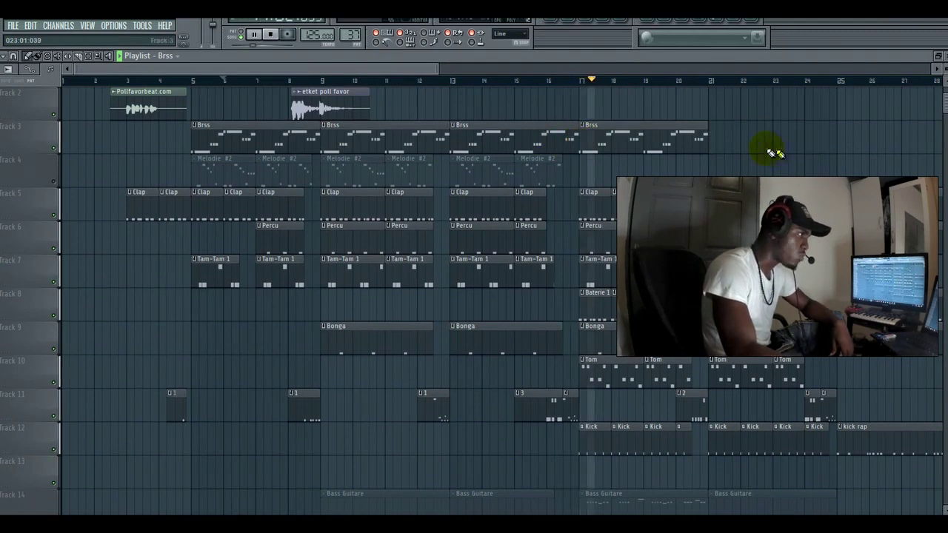
Step: Mute Track 21 with the cowel clips and stop playback
scroll(713, 165, "down", 2)
scroll(711, 170, "down", 5)
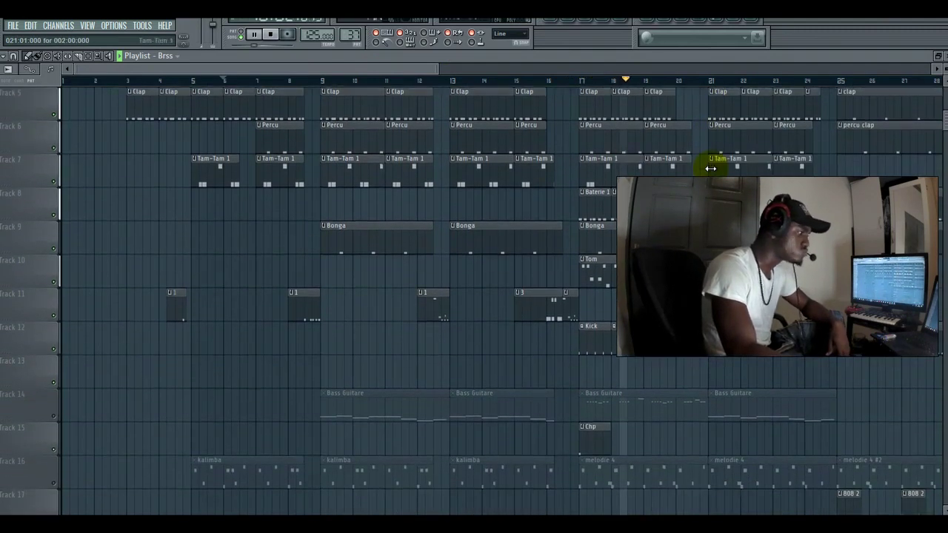
scroll(711, 167, "down", 5)
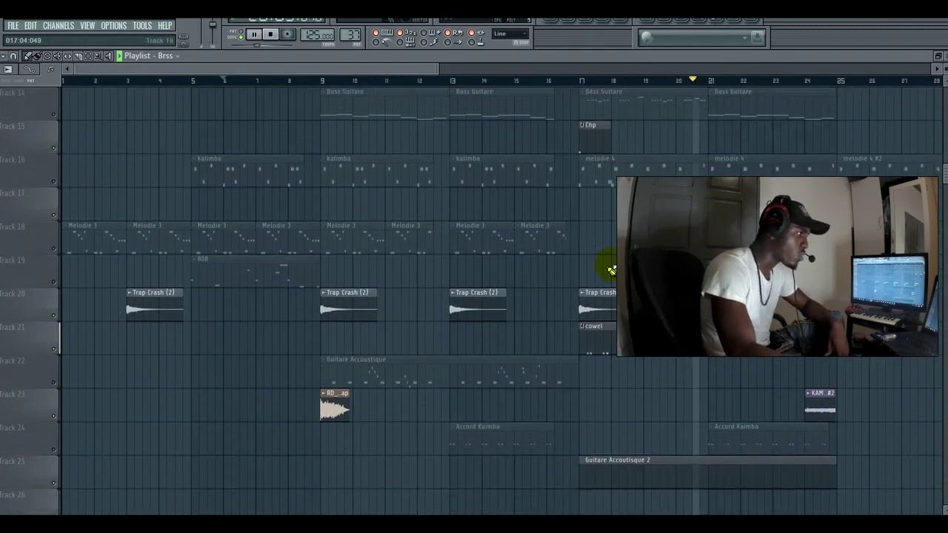
scroll(485, 452, "up", 4)
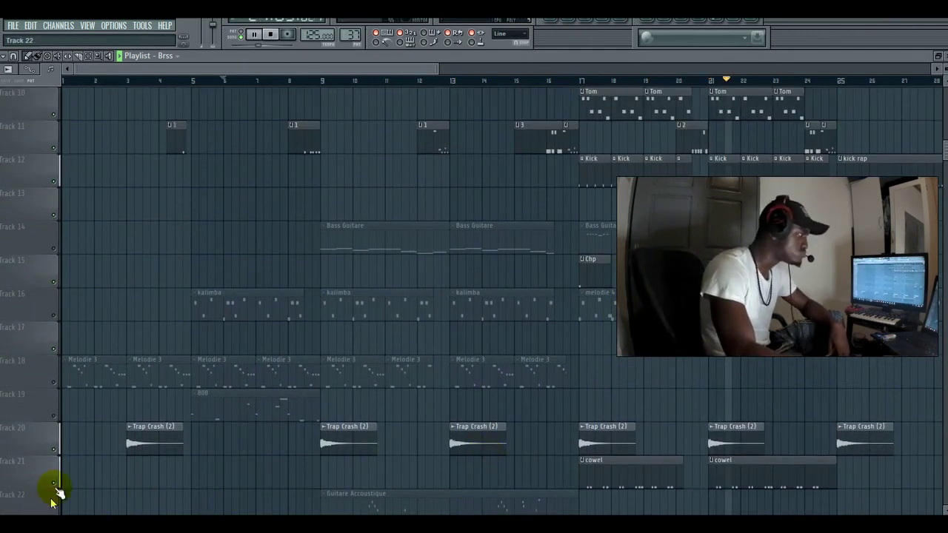
left_click(53, 483)
key("space")
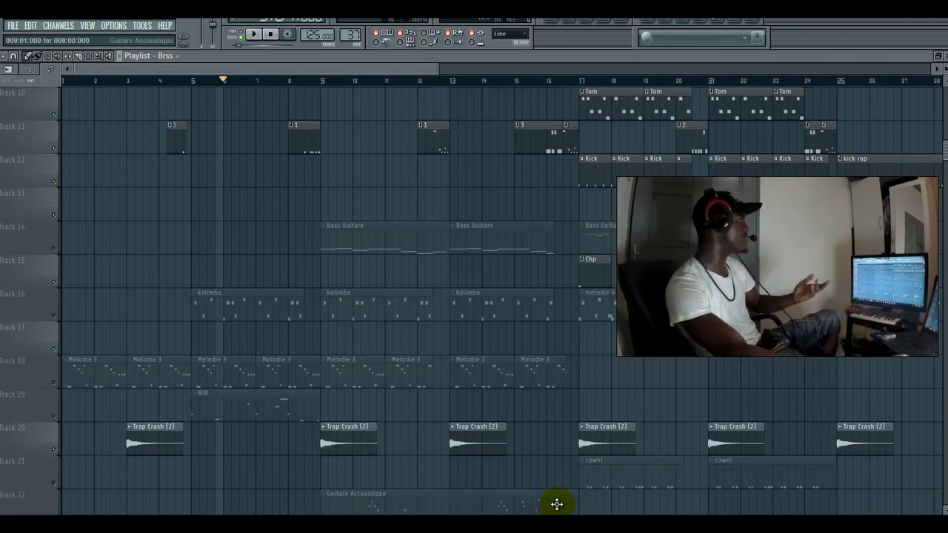
Step: Play the arrangement from bar 5 to hear the Brss clips with the drums
scroll(618, 473, "up", 6)
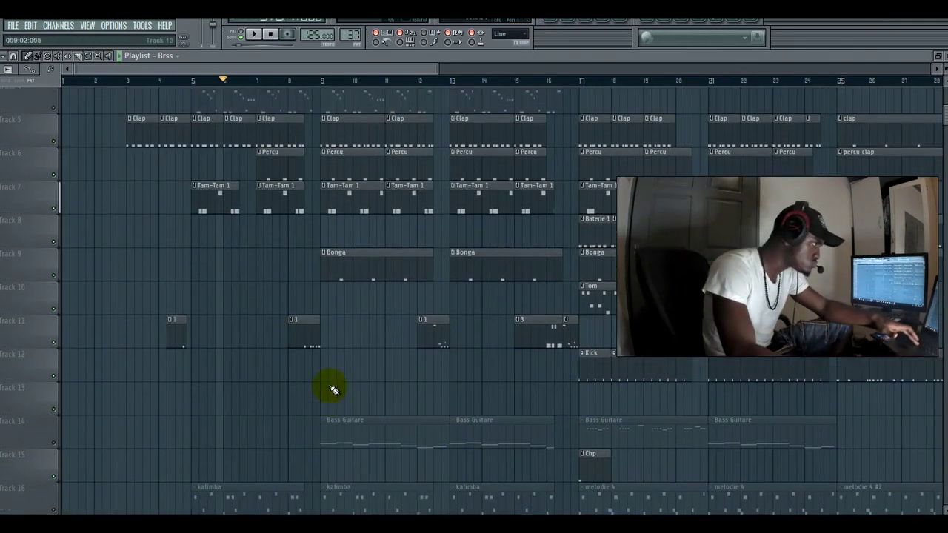
left_click(191, 79)
key("space")
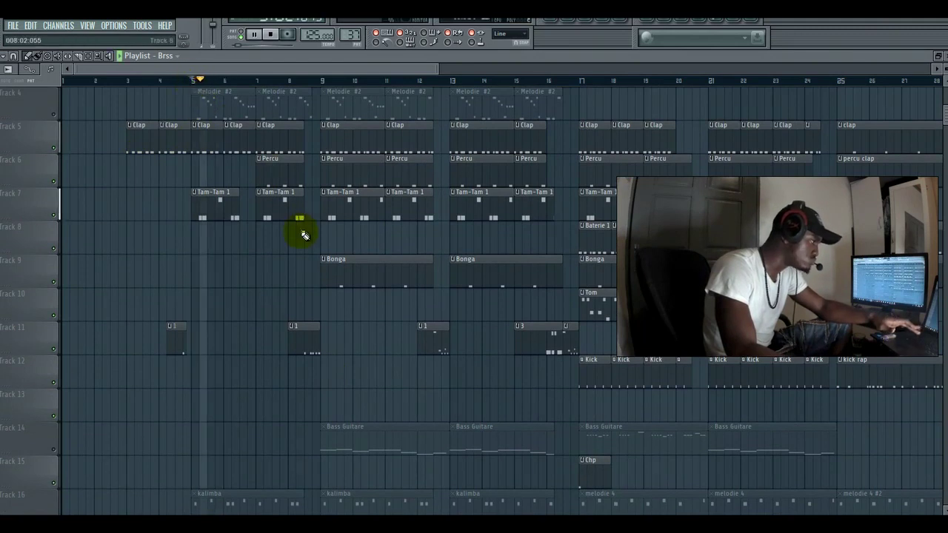
scroll(303, 232, "up", 2)
scroll(300, 231, "up", 1)
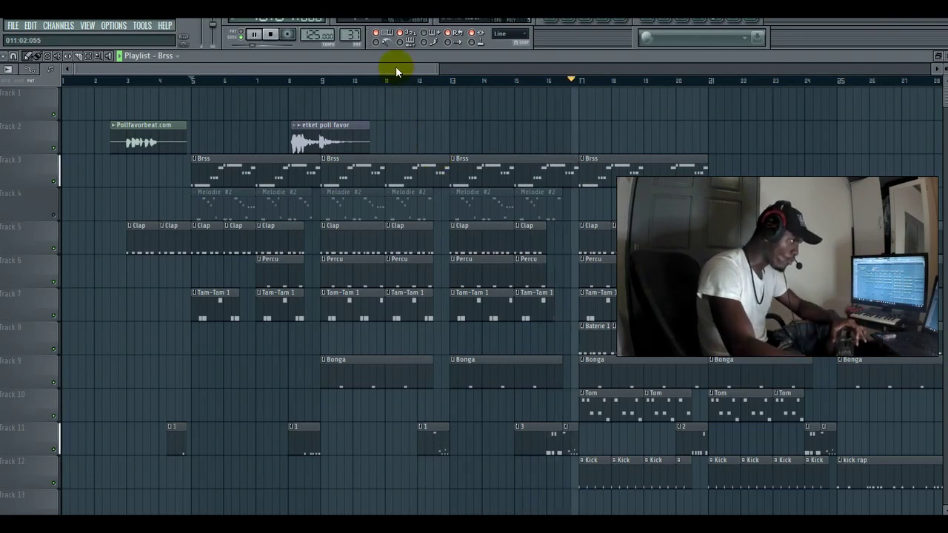
Step: Add a further Brss clip on Track 3 at bar 21
left_click_drag(395, 69, 462, 73)
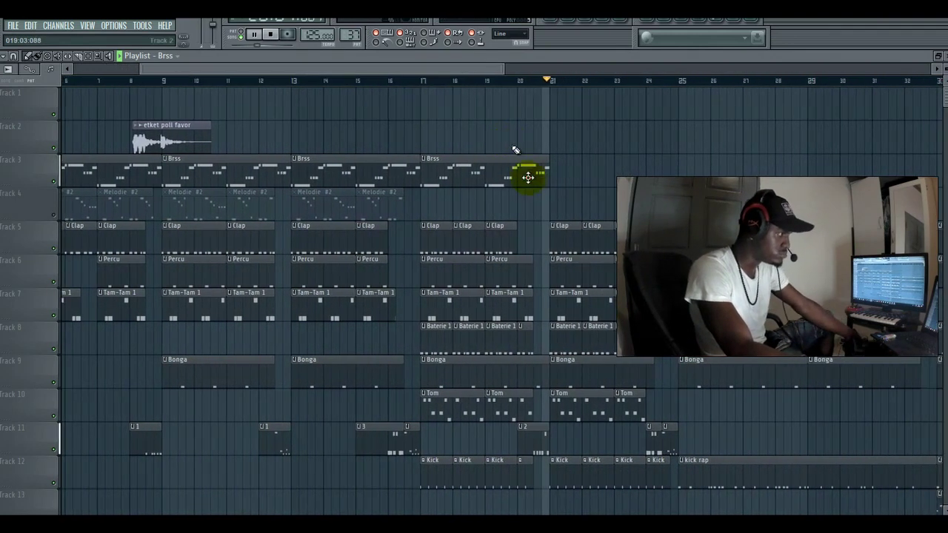
left_click(530, 180)
left_click(562, 178)
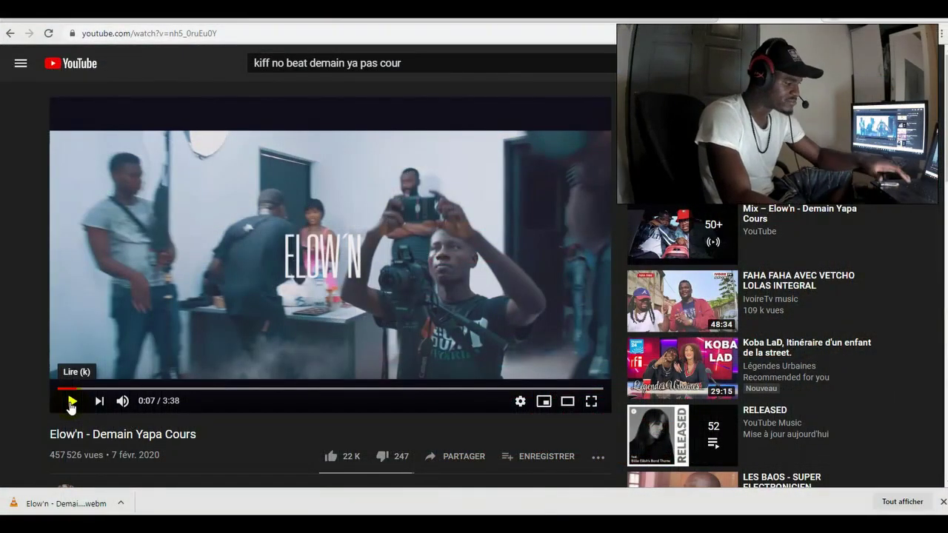
Step: Play the Elow'n - Demain Yapa Cours reference video on YouTube, and switch back to FL Studio to create a pattern named flute
left_click(72, 401)
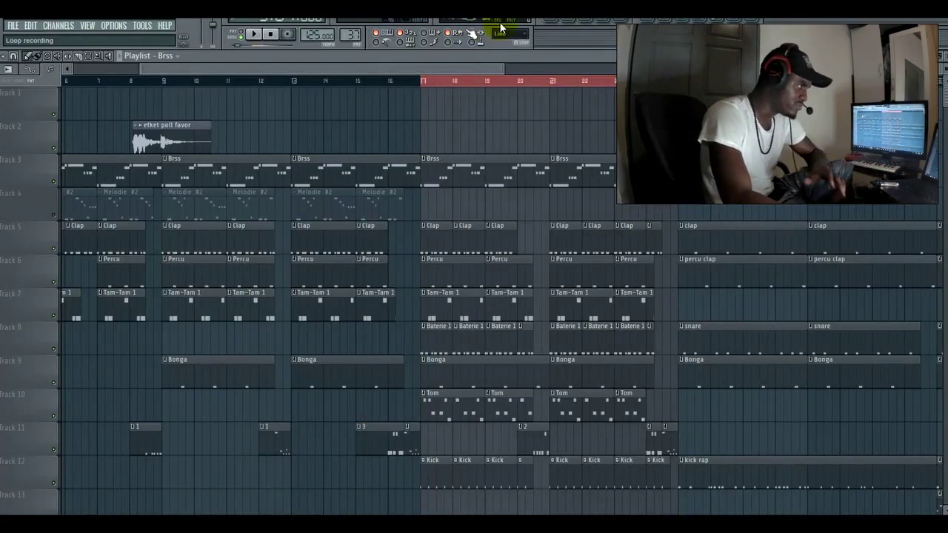
left_click(566, 21)
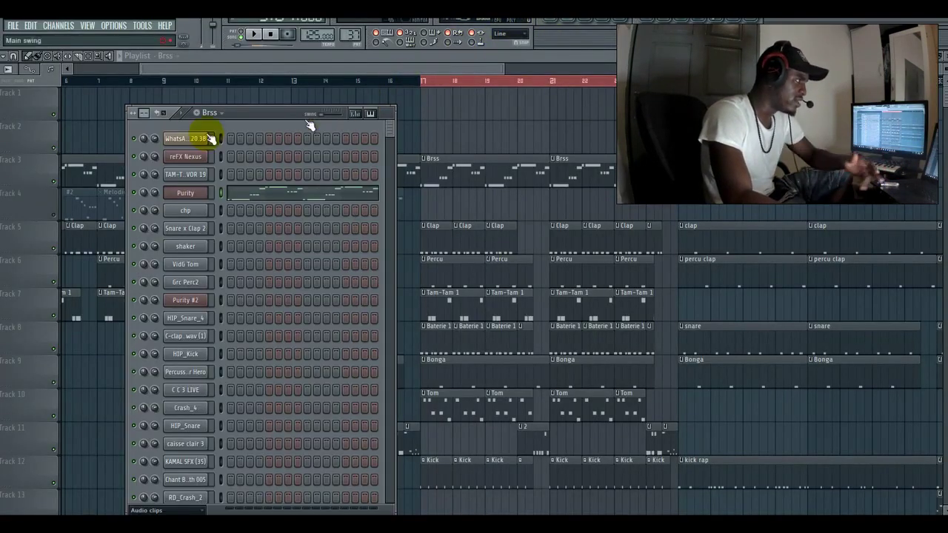
left_click(198, 113)
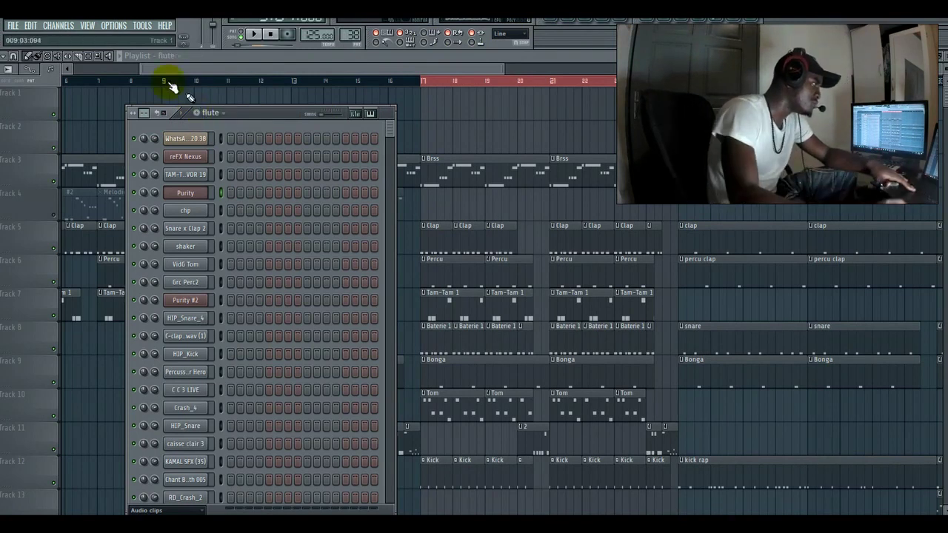
Step: Load the Recorder preset from the Woodwind category in Purity #4 and look through the mixer tracks
left_click_drag(176, 72, 131, 70)
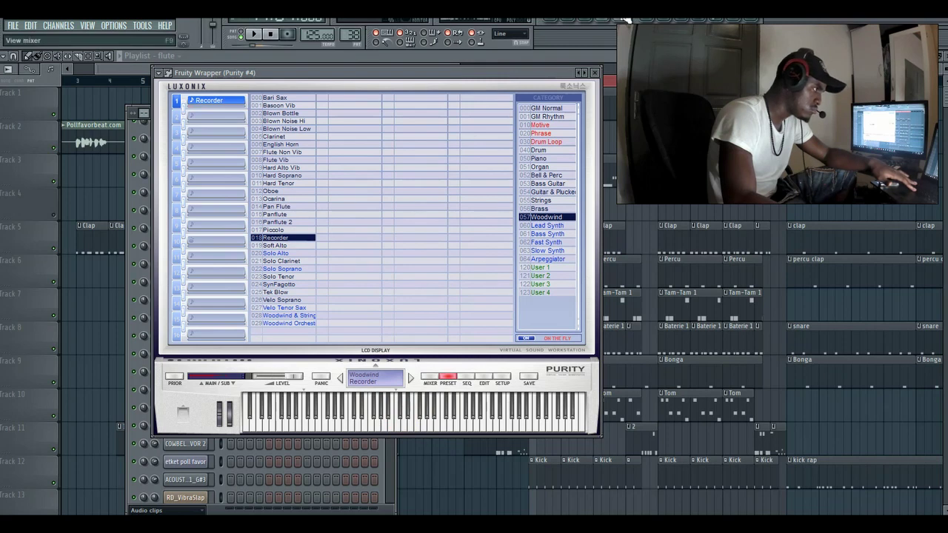
left_click(582, 43)
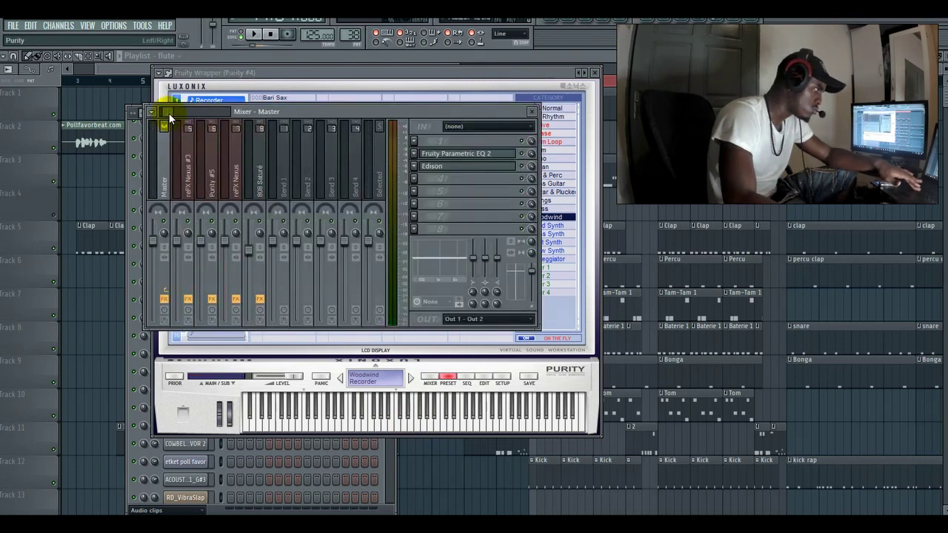
left_click_drag(169, 115, 171, 115)
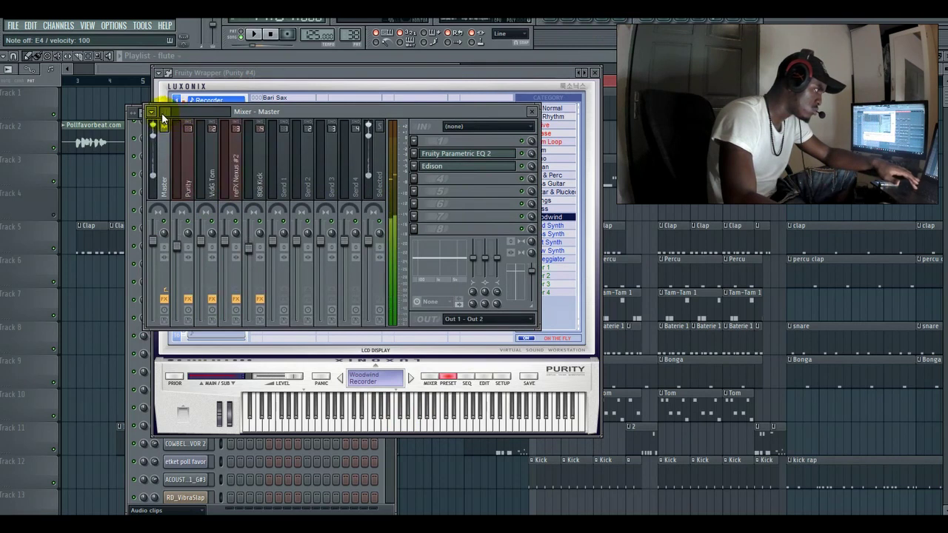
Step: Open the Purity #4 piano roll and move the first C5 note slightly earlier in bar 1, checking it by ear
key("F7")
left_click(21, 231)
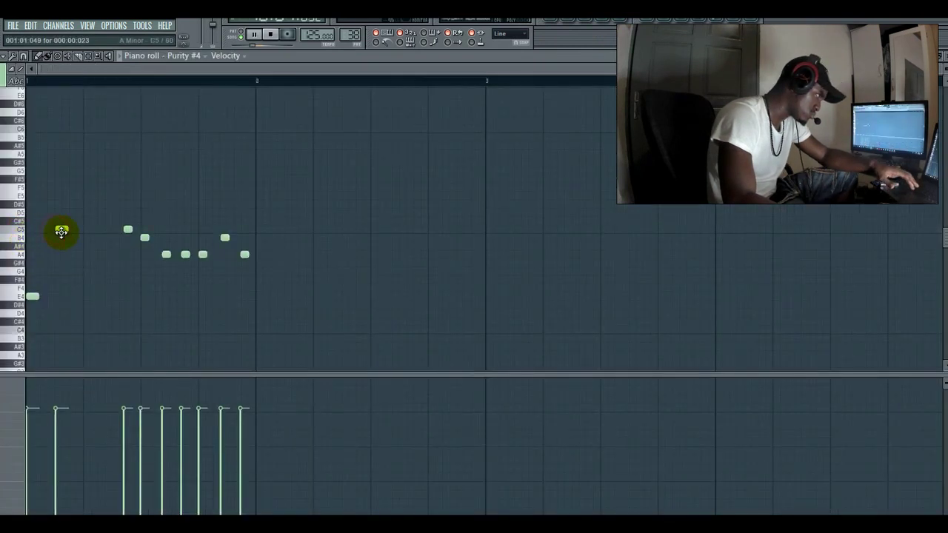
key("space")
left_click_drag(54, 229, 88, 228)
key("space")
key("space")
left_click(74, 231)
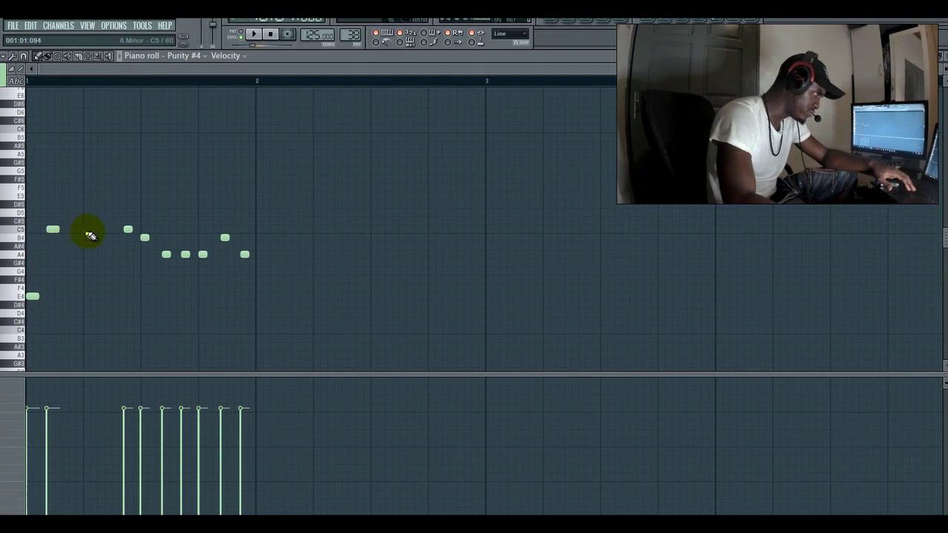
key("space")
left_click(83, 230)
key("space")
right_click(84, 231)
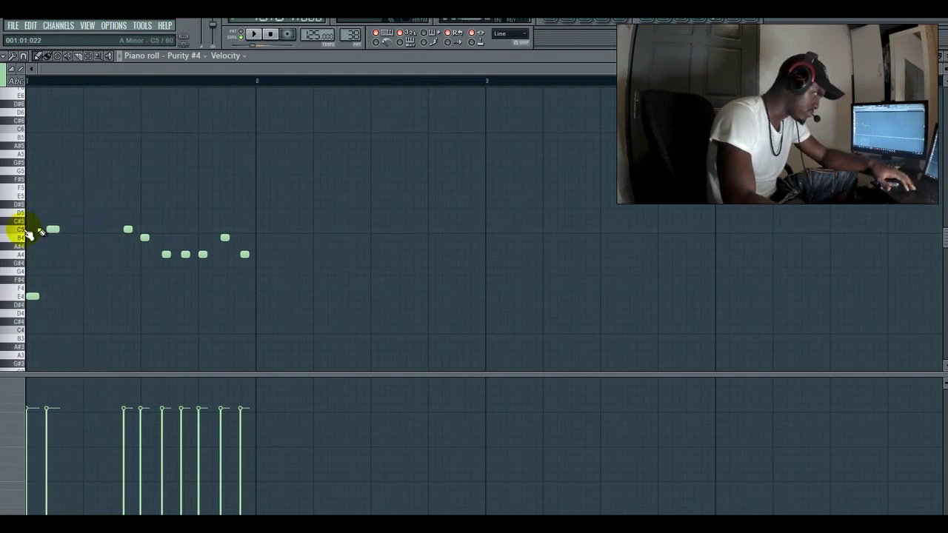
Step: Replace the short C5 and B4 notes around beat 3 of bar 1 with a C5 on beat 2 followed by a B4
left_click(88, 230)
key("space")
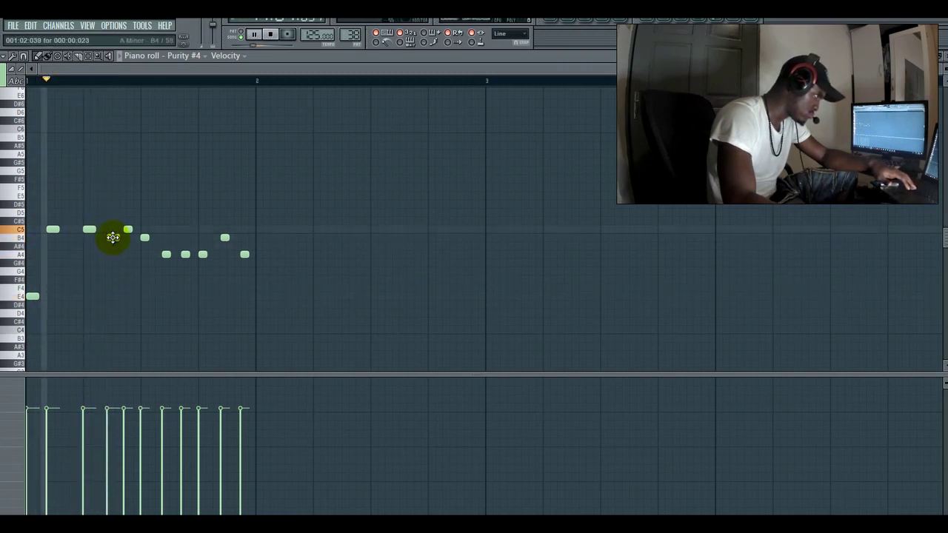
key("space")
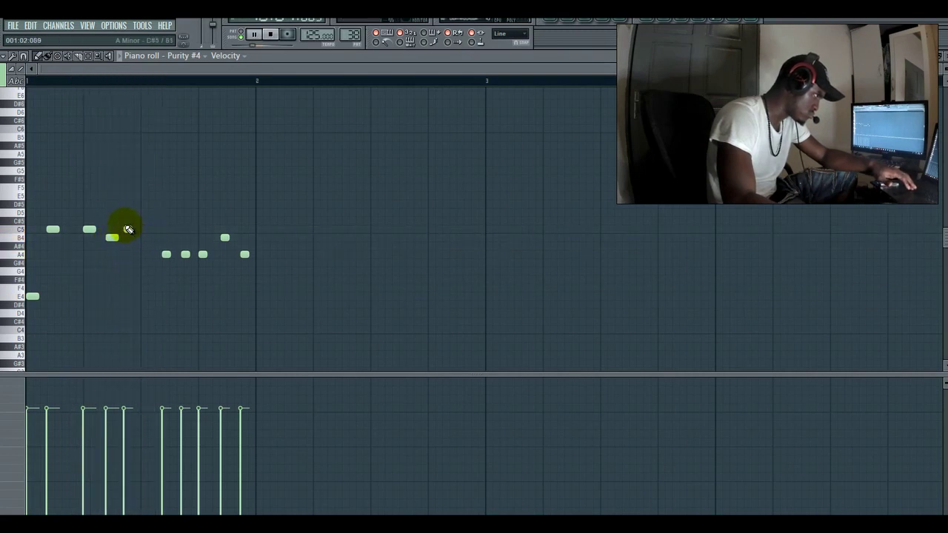
left_click_drag(125, 227, 143, 229)
key("space")
key("space")
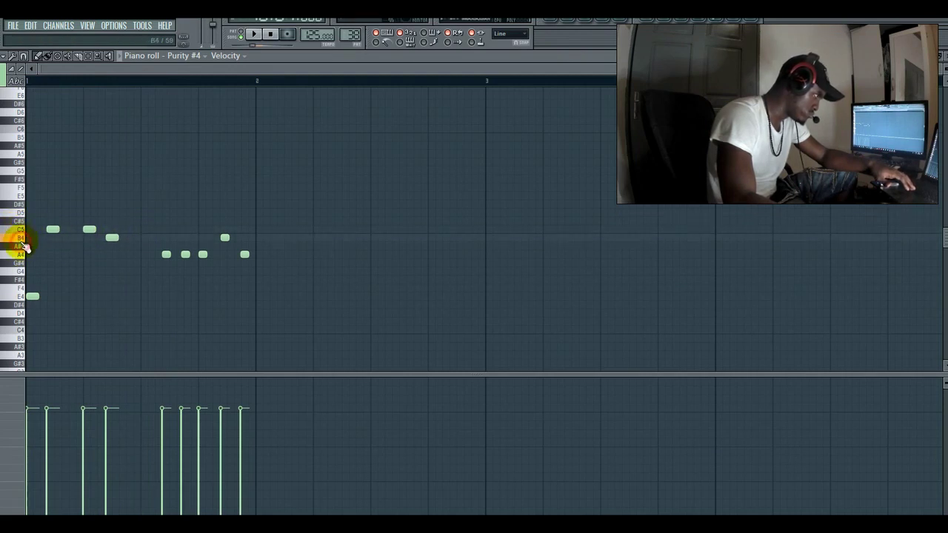
Step: Add a slightly longer B4 note on beat 3 of bar 1 and play the YouTube reference video for comparison
key("space")
left_click(143, 238)
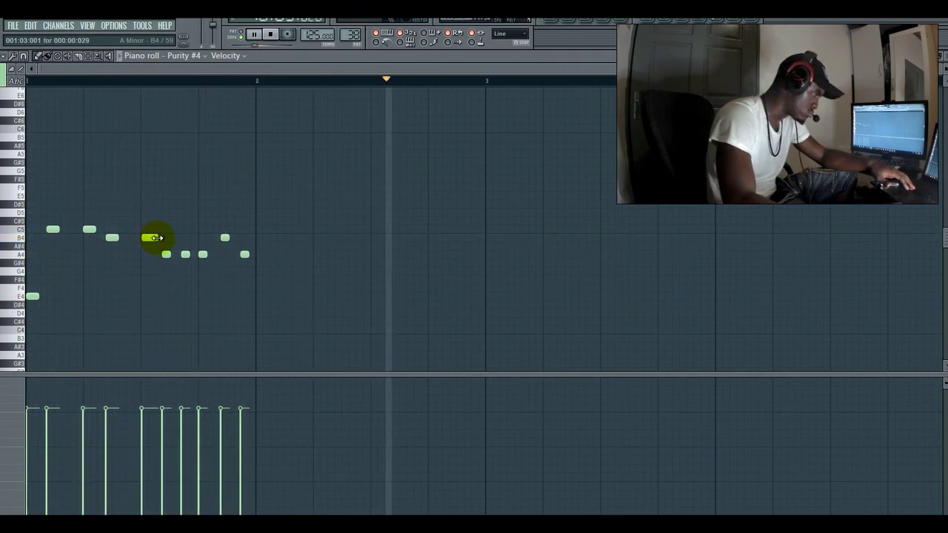
key("space")
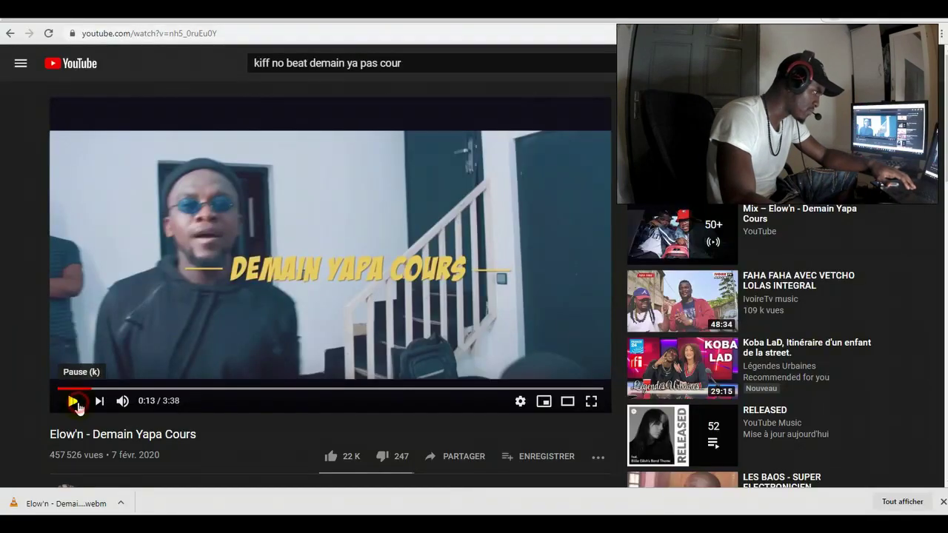
left_click(72, 401)
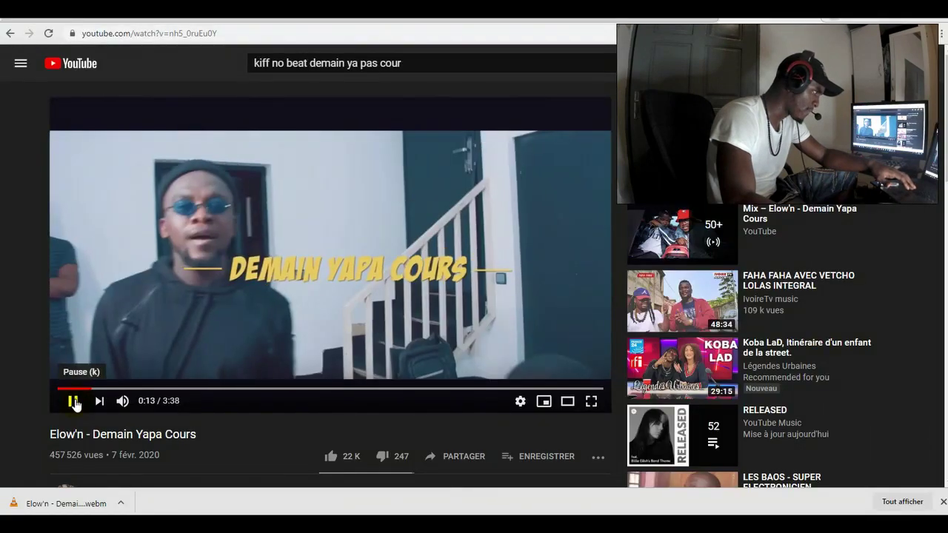
Step: Replay the YouTube reference video from about 0:12 and pause it after the melody phrase
left_click(87, 387)
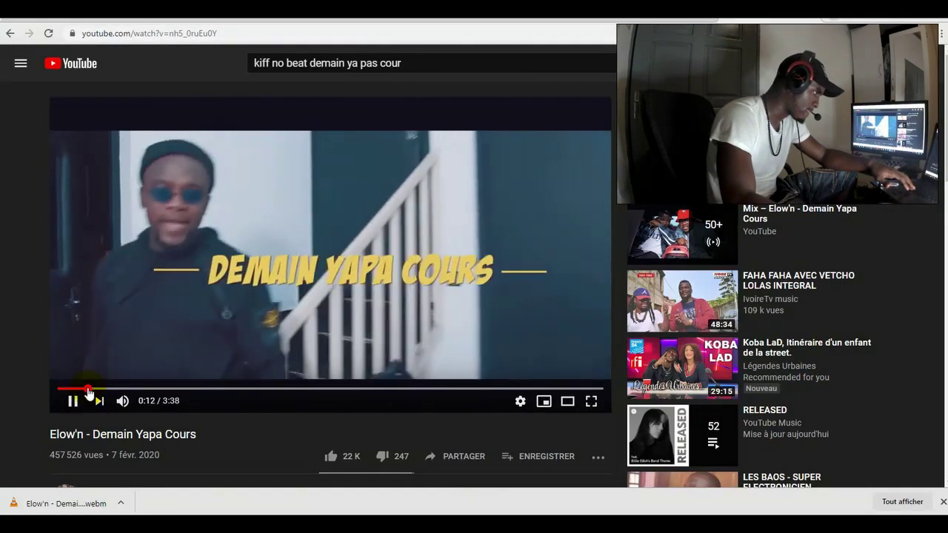
left_click(86, 388)
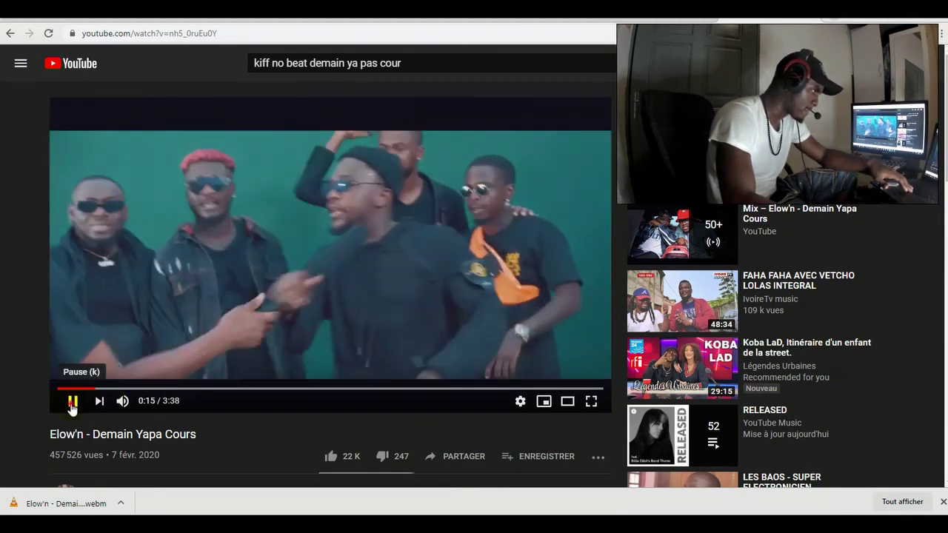
left_click(72, 403)
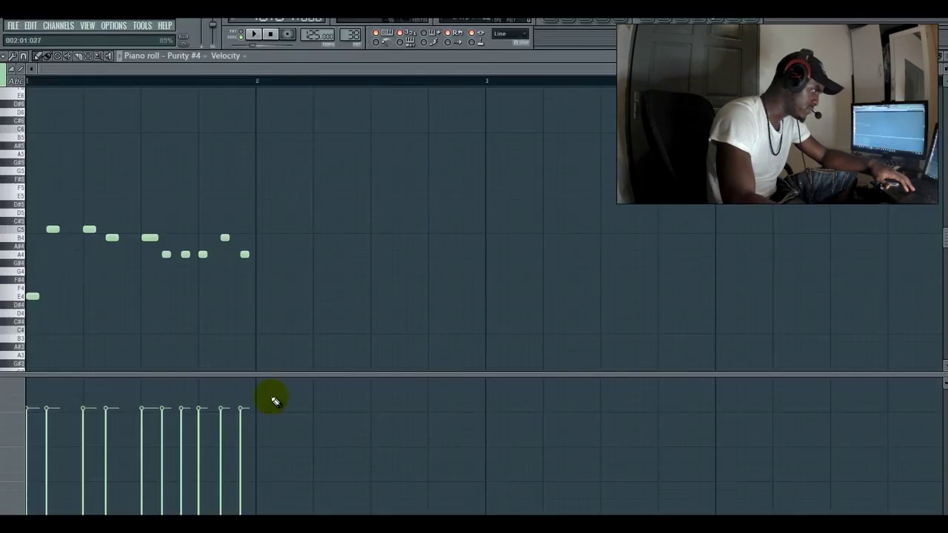
Step: Shorten the B4 after beat 2 of bar 1 and add another short B4 before beat 3, checking by ear
key("space")
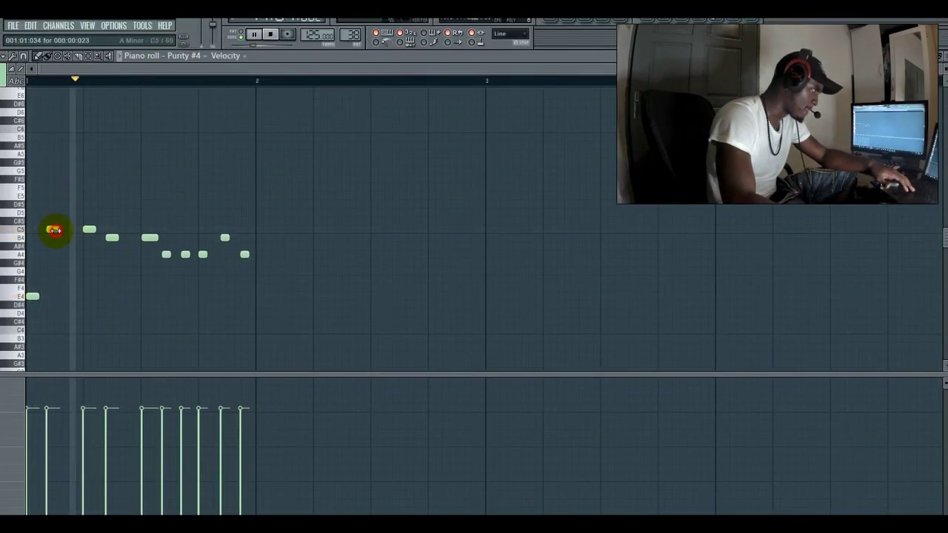
key("space")
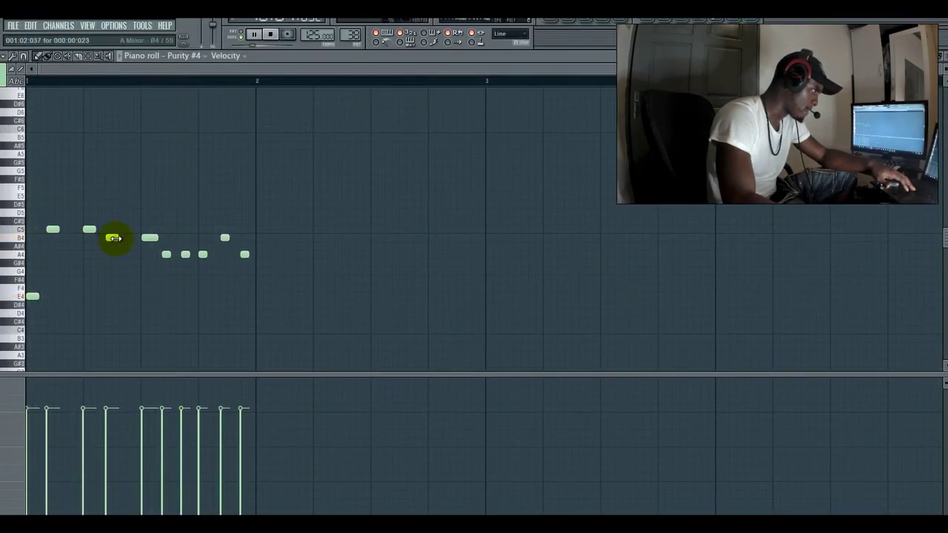
key("space")
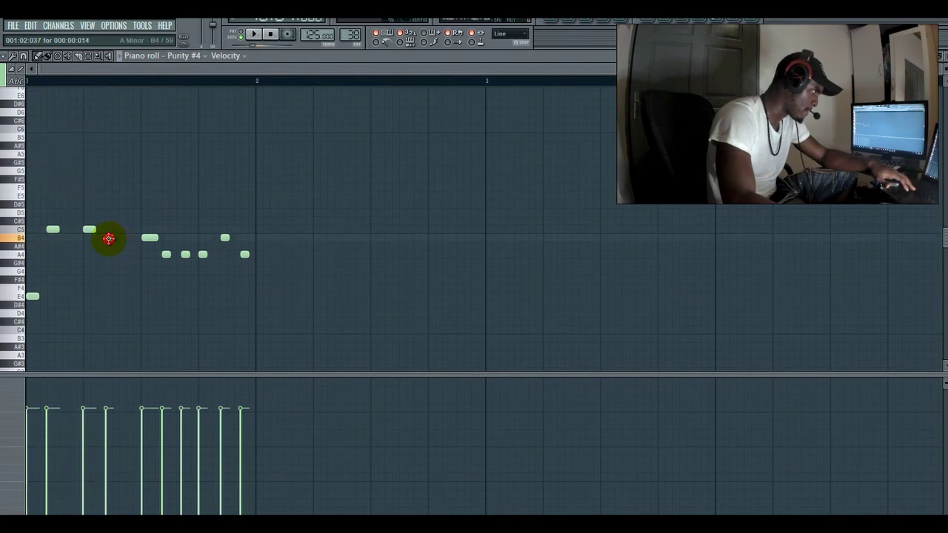
left_click(126, 238)
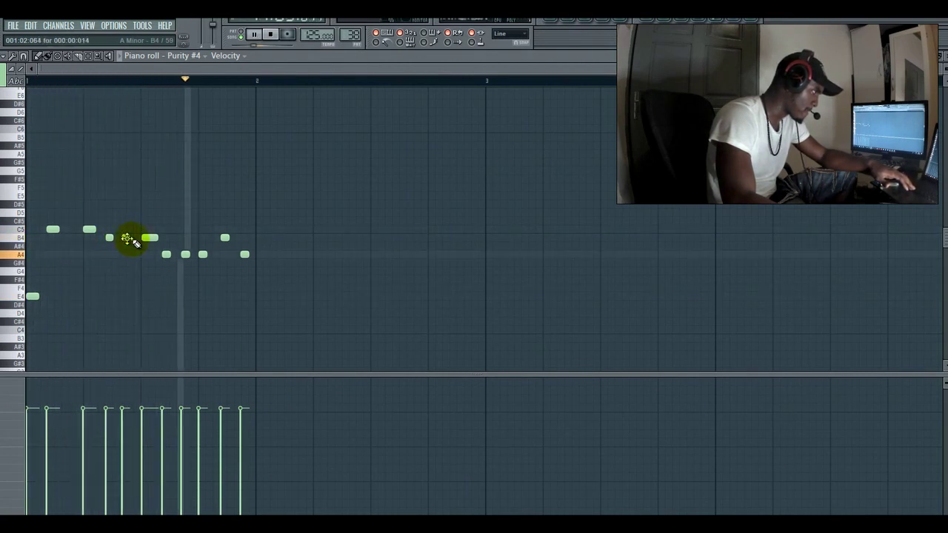
key("space")
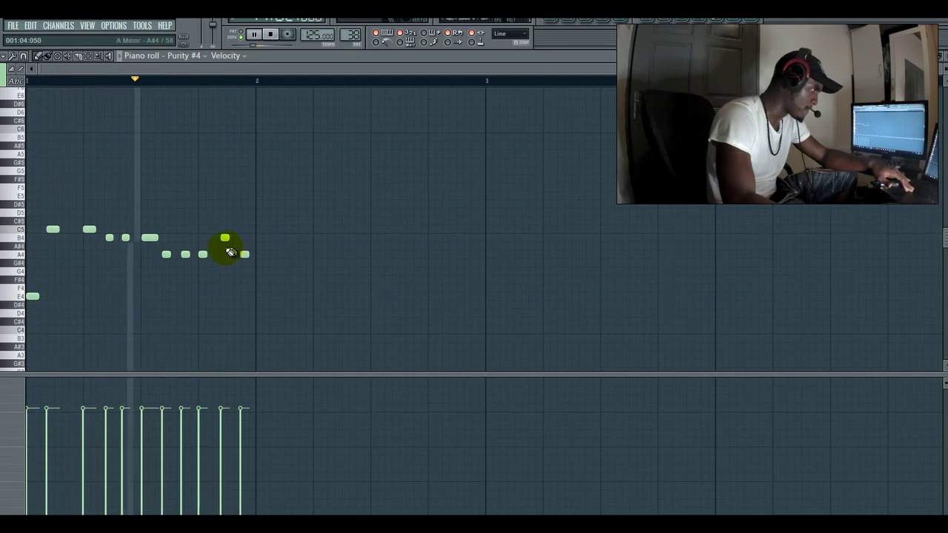
key("space")
key("space")
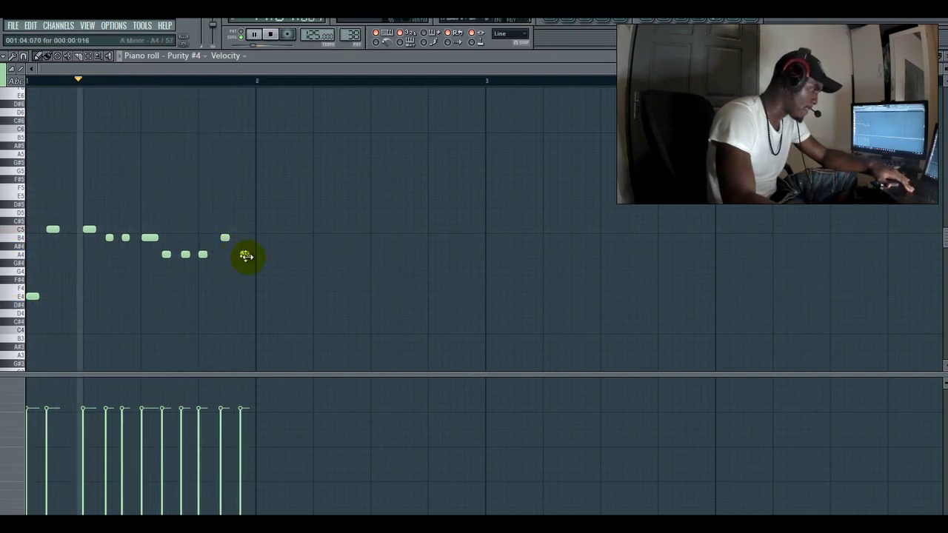
key("space")
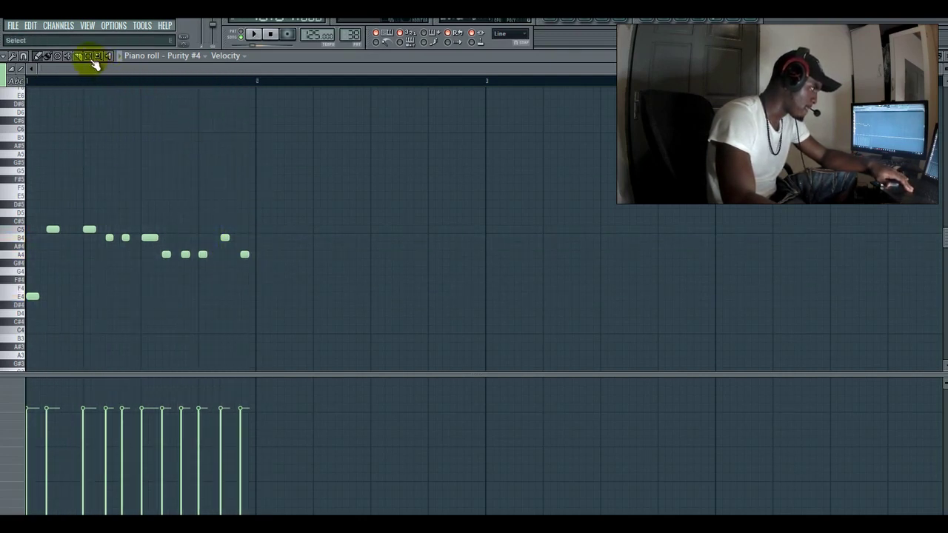
Step: Duplicate all the bar 1 flute notes into bar 2 and shift the copy slightly later to line up with the bar
left_click_drag(24, 234, 46, 317)
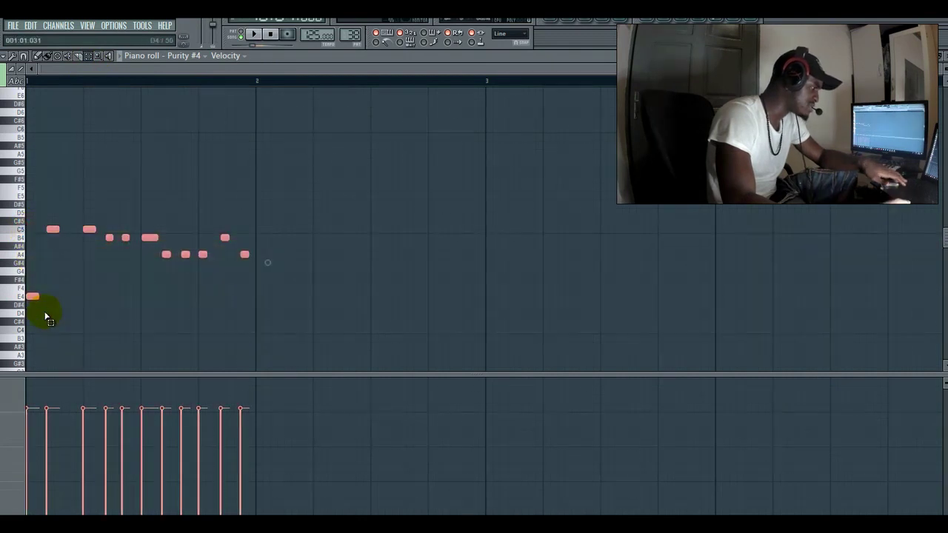
key("ctrl+b")
key("space")
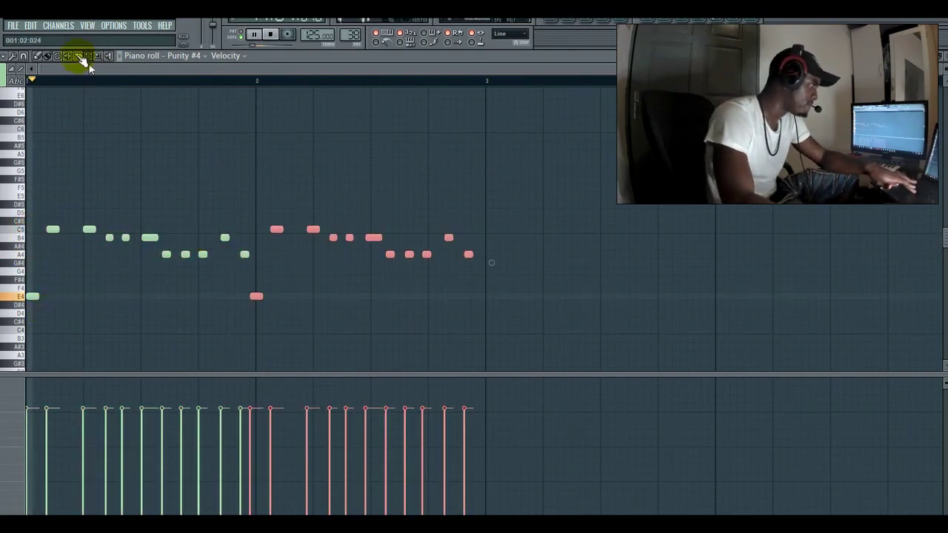
left_click_drag(254, 299, 258, 299)
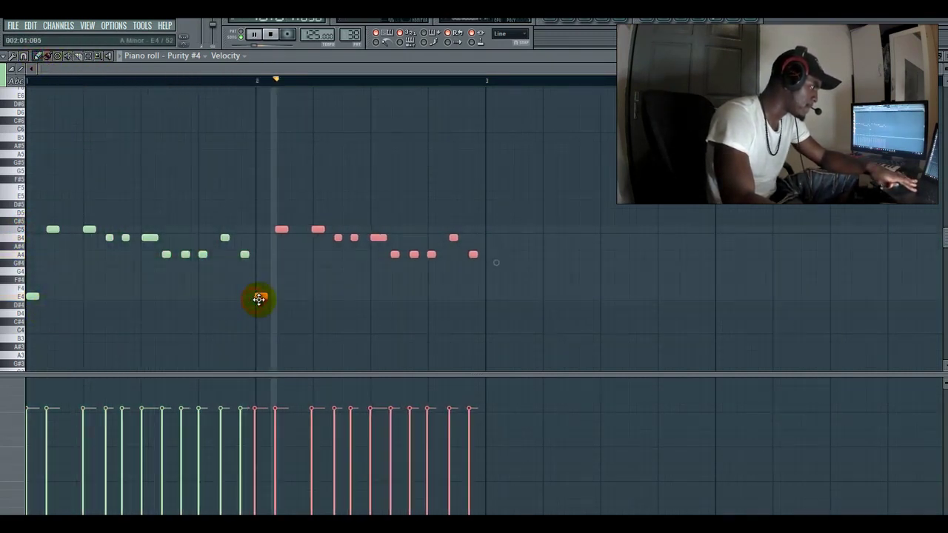
Step: Raise the long B4 on beat 3 of bar 2 to E5 and play the phrase back
right_click(346, 293)
key("space")
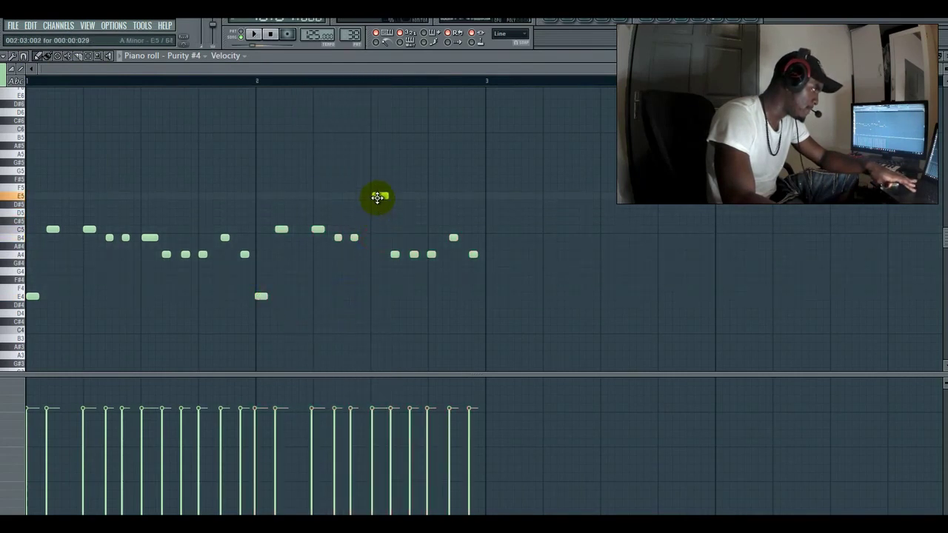
key("space")
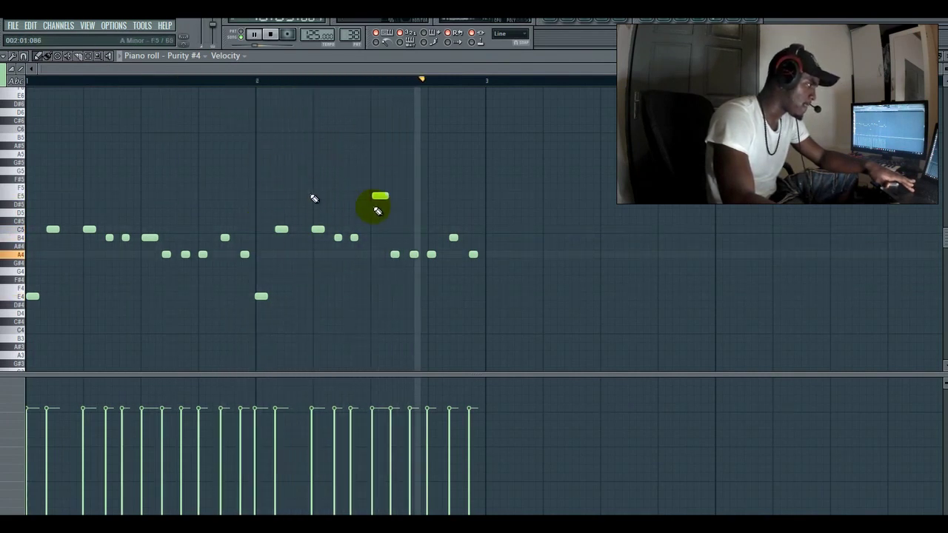
Step: Place a second flute pattern clip at bar 19 on Track 1 of the playlist
left_click(555, 19)
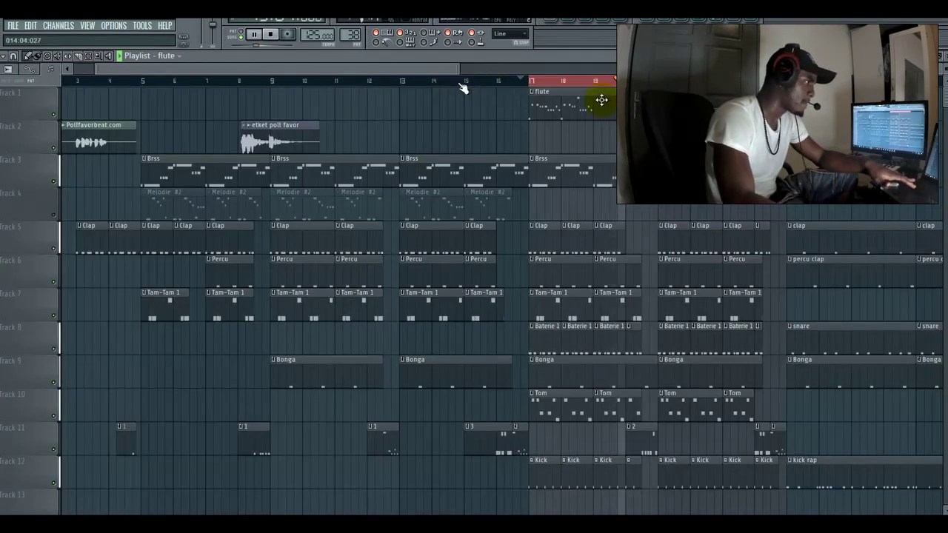
left_click(592, 97)
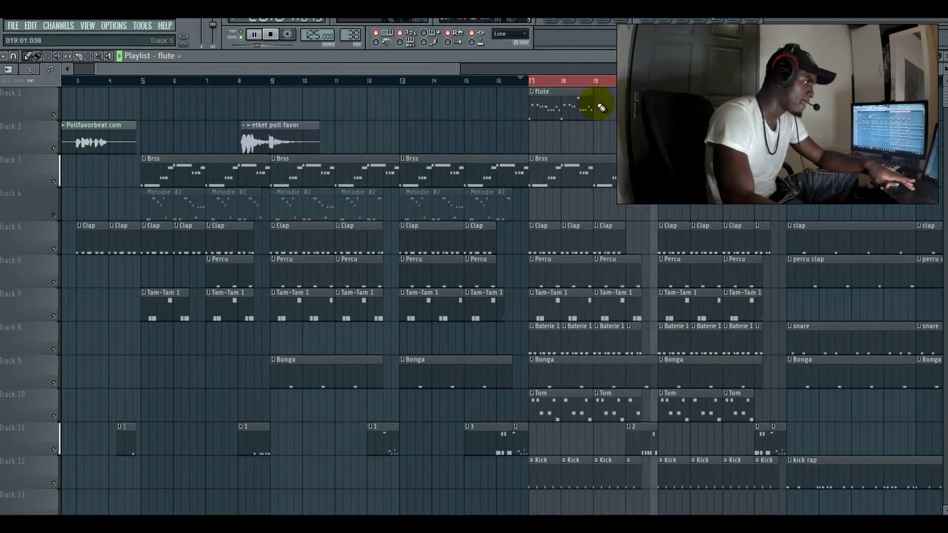
Step: Route the Purity #4 channel to the free mixer track Insert 12
left_click(624, 20)
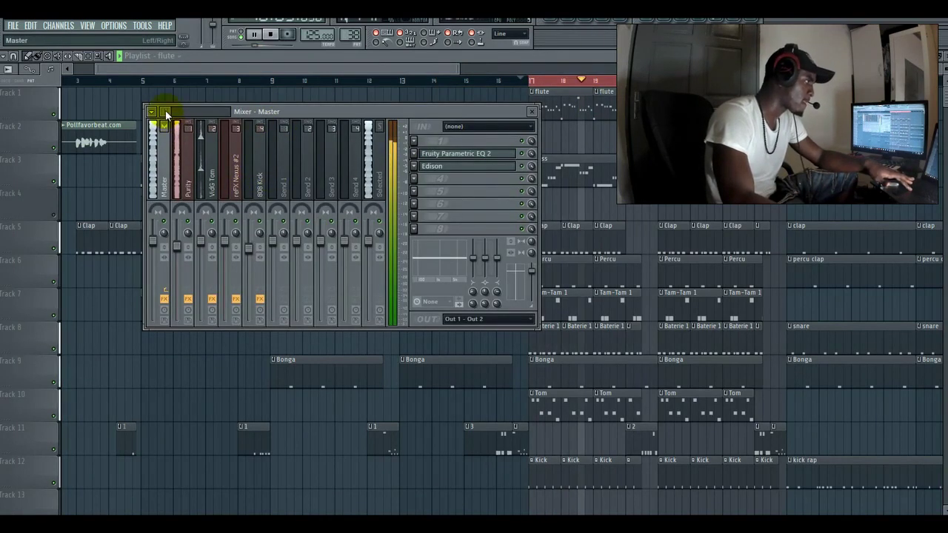
left_click_drag(166, 111, 169, 111)
right_click(239, 165)
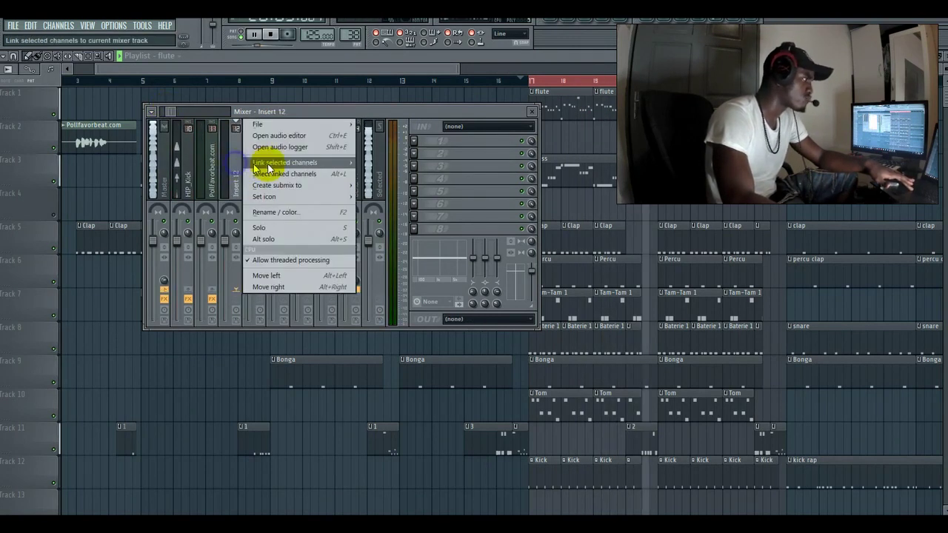
left_click(382, 159)
Step: Add Fruity Reeverb 2 to effect slot 2 of the Purity #4 mixer track and resume playback
left_click(416, 160)
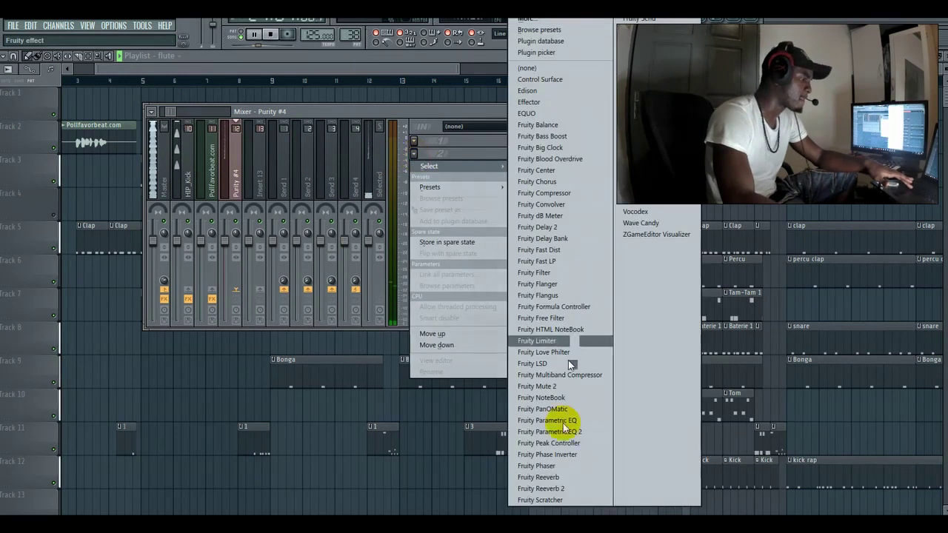
left_click(575, 482)
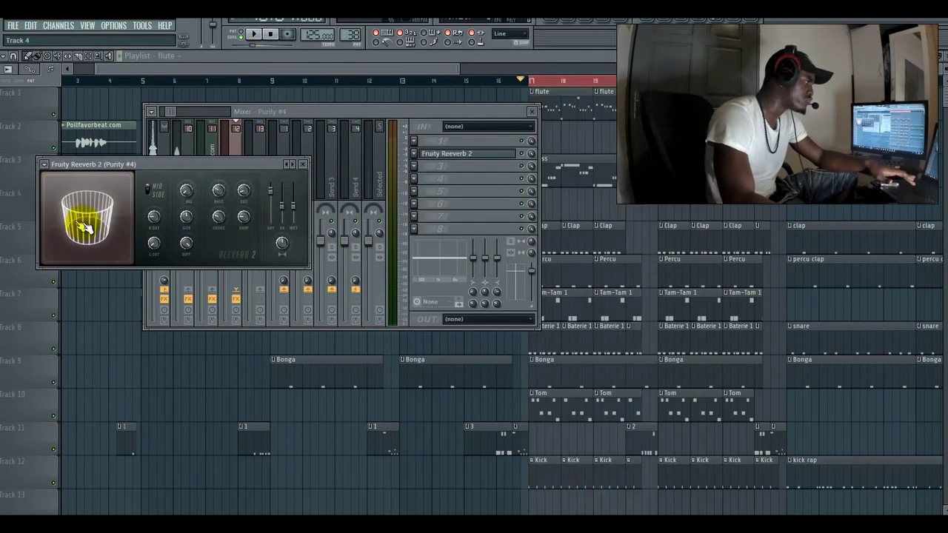
left_click(303, 163)
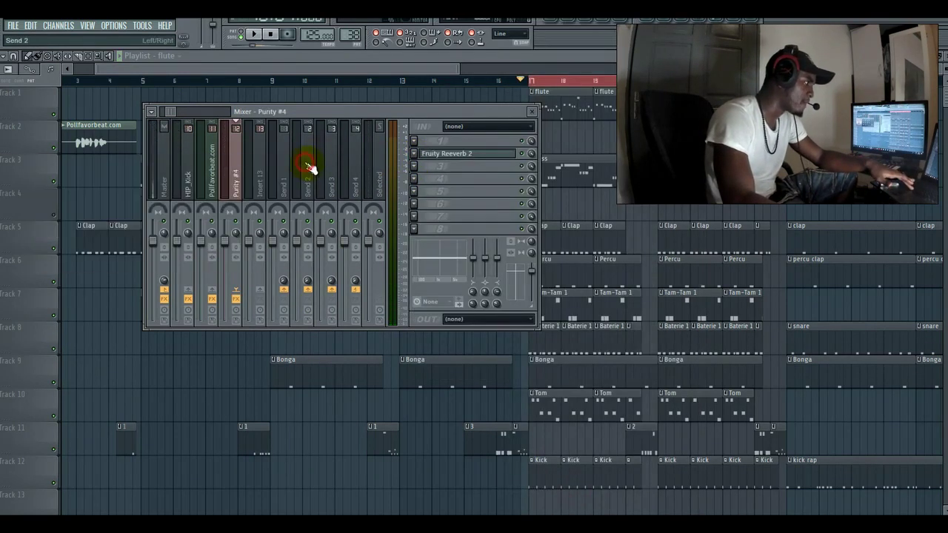
left_click(248, 36)
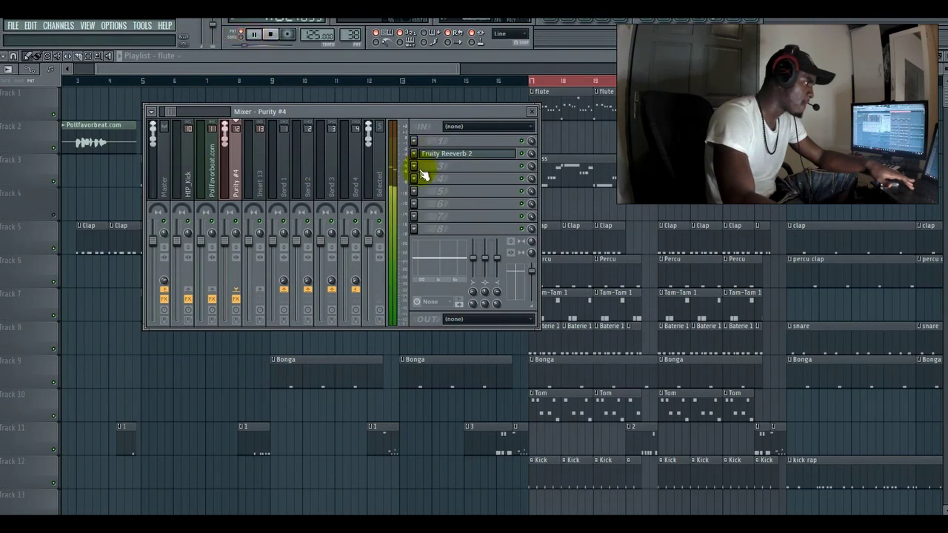
Step: Add Fruity Delay Bank to slot 3 of the Purity #4 track and audition the arrangement from just before bar 17
left_click(422, 172)
mouse_move(429, 179)
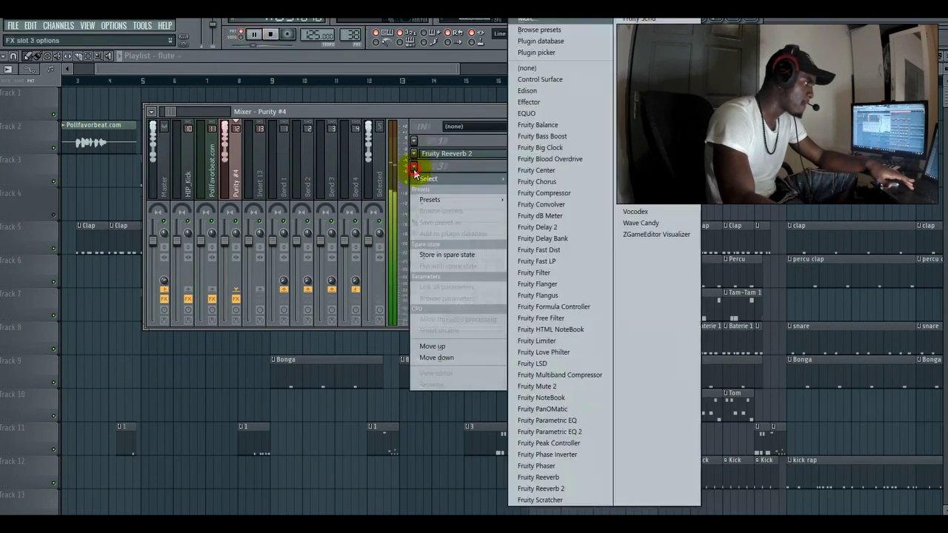
left_click(558, 237)
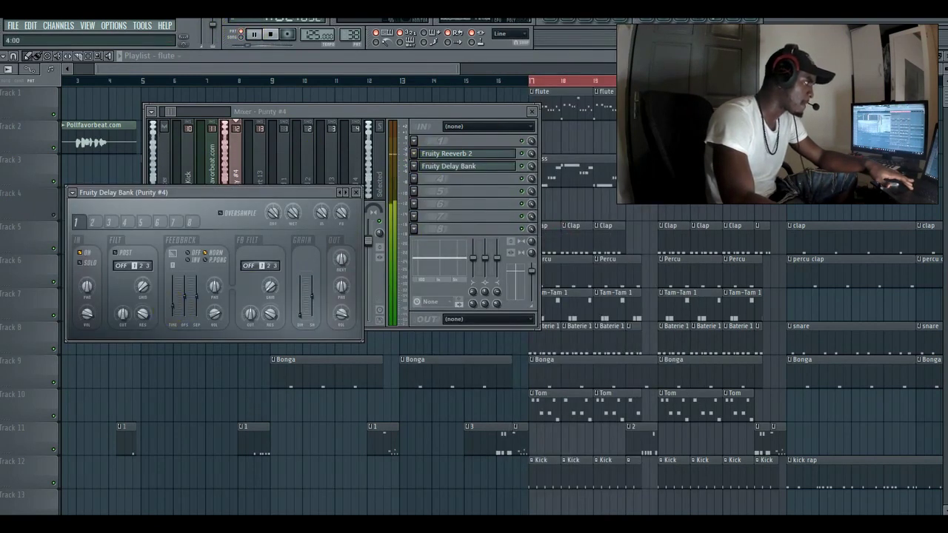
left_click(356, 194)
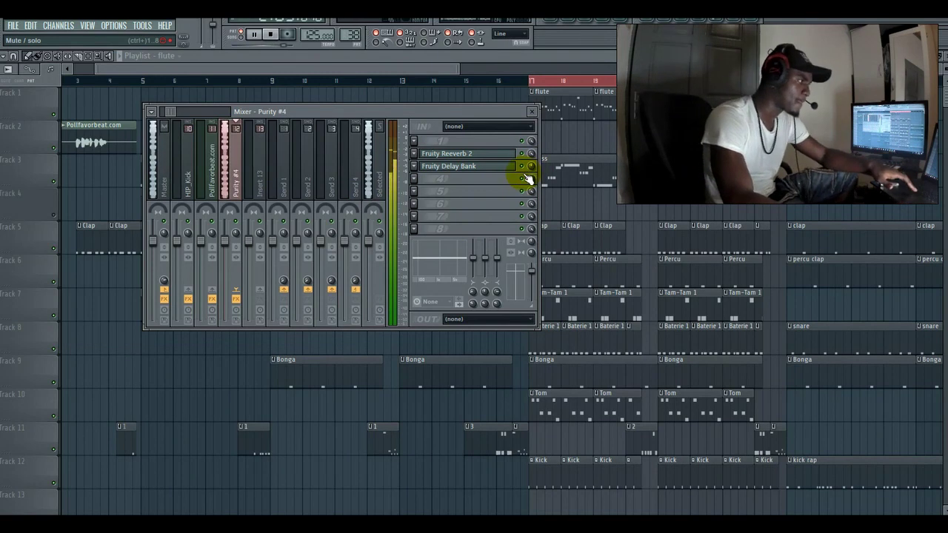
key("F9")
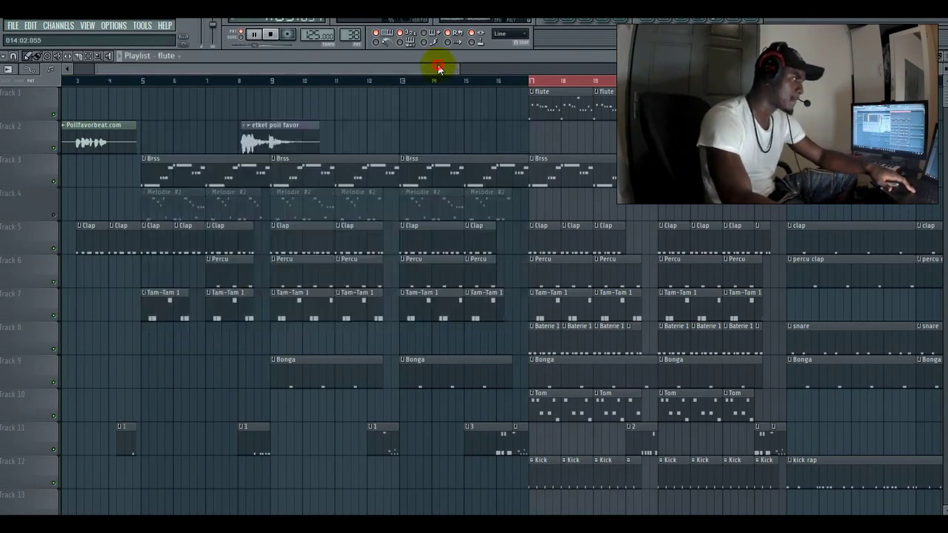
left_click(511, 81)
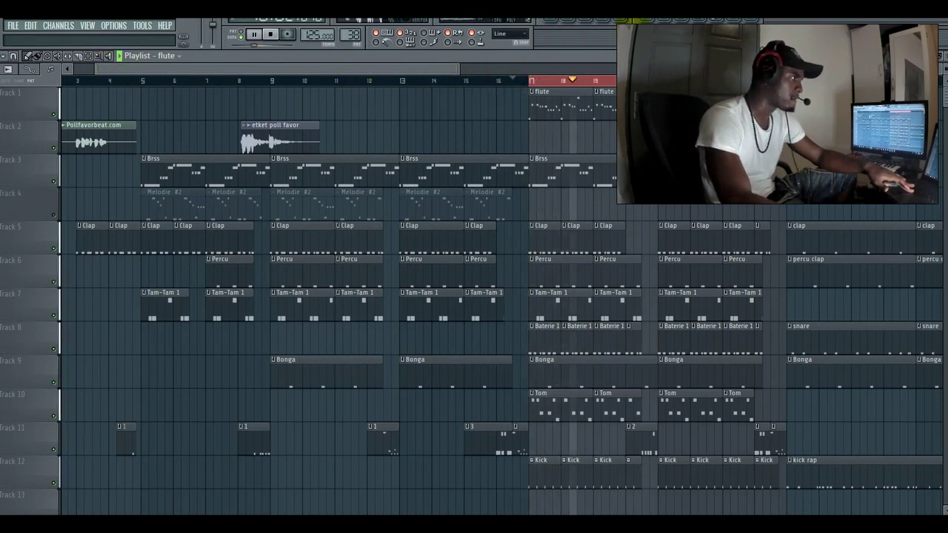
Step: Add Fruity Parametric EQ 2 to slot 4 of the Purity #4 track and load its 20Hz + 18kHz cut preset
key("F9")
left_click(413, 181)
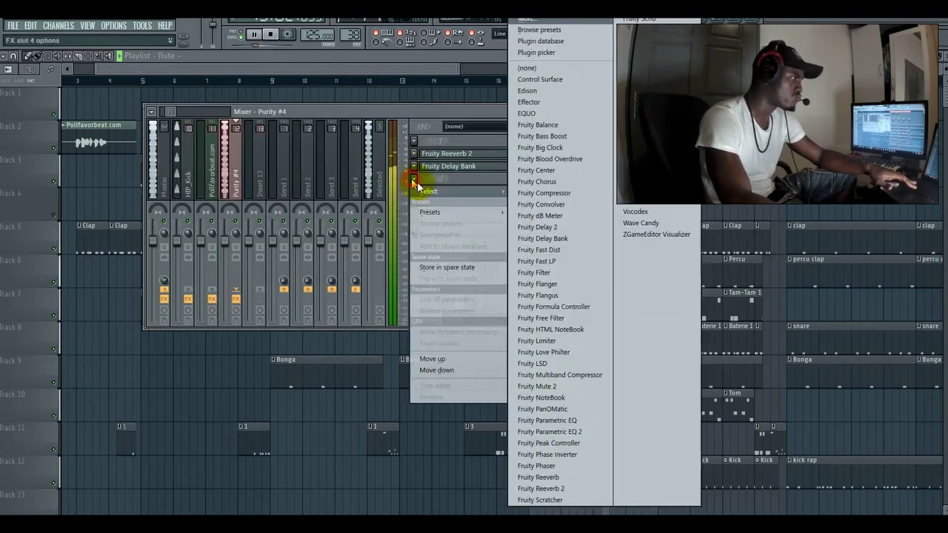
left_click(577, 431)
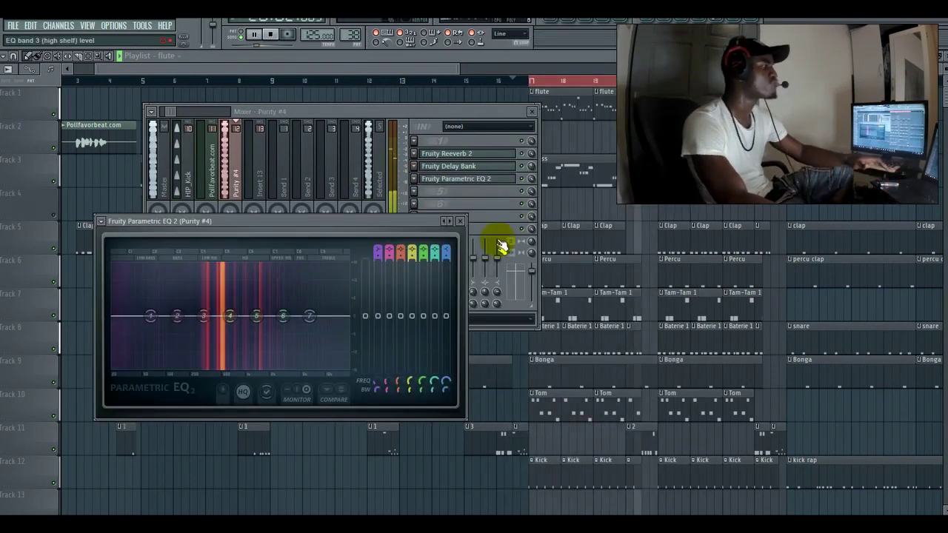
left_click(453, 221)
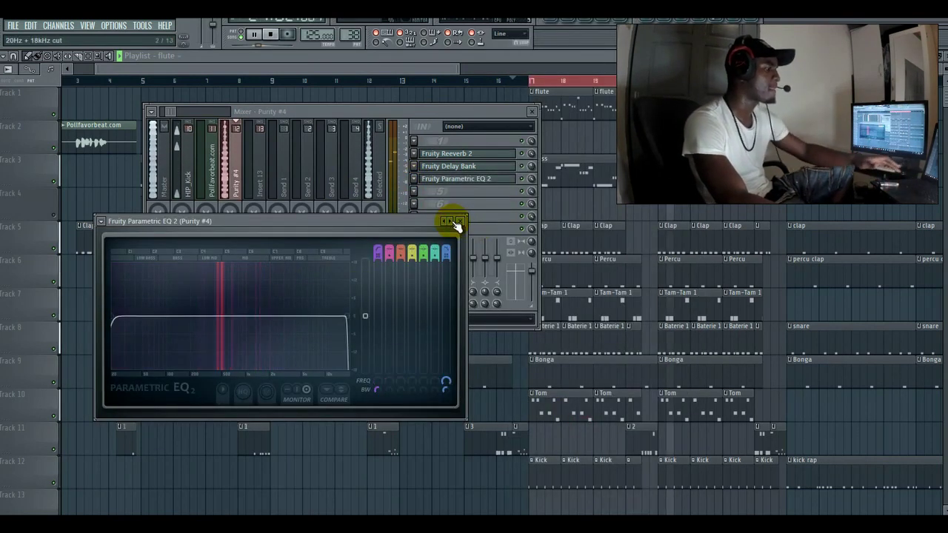
Step: Raise the equalizer's band 1 high-pass cutoff to 384 Hz while listening, and return to the playlist
key("space")
left_click_drag(114, 318, 212, 316)
key("space")
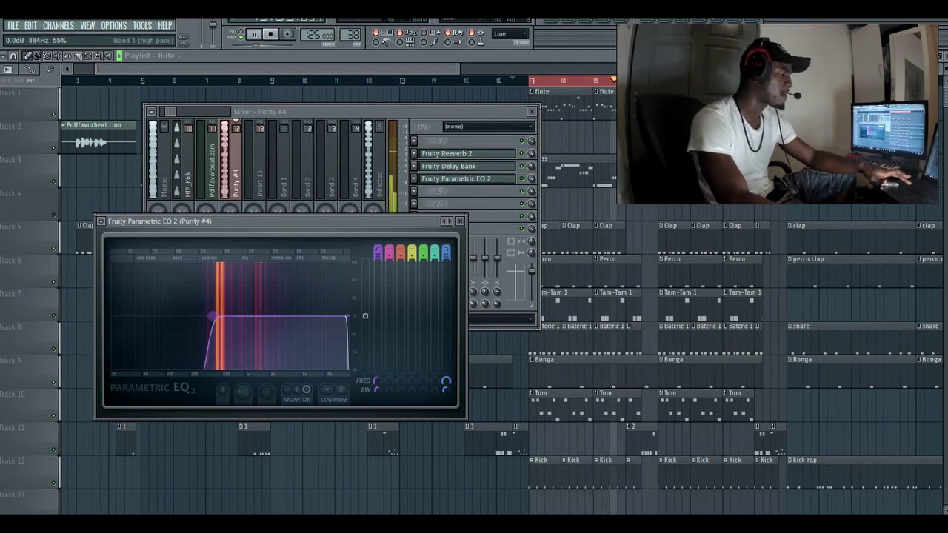
left_click(462, 220)
key("F9")
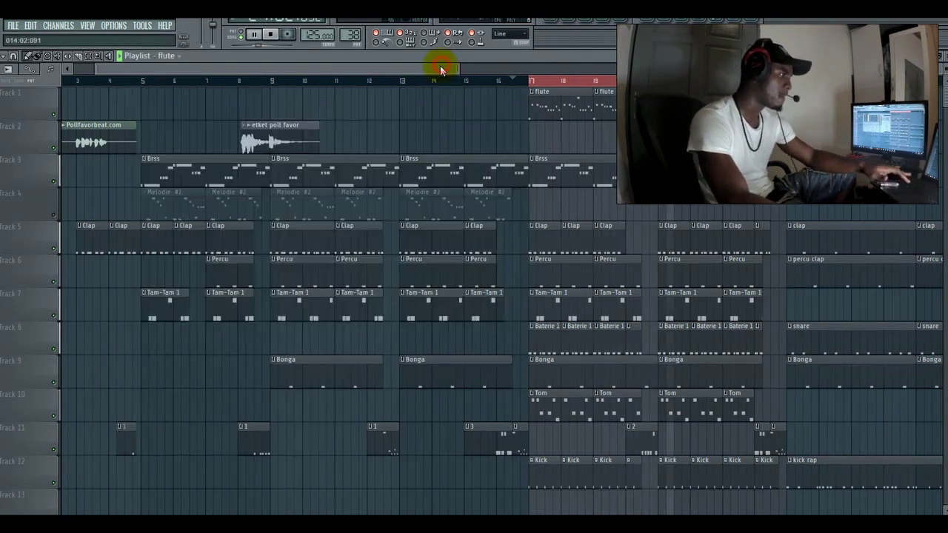